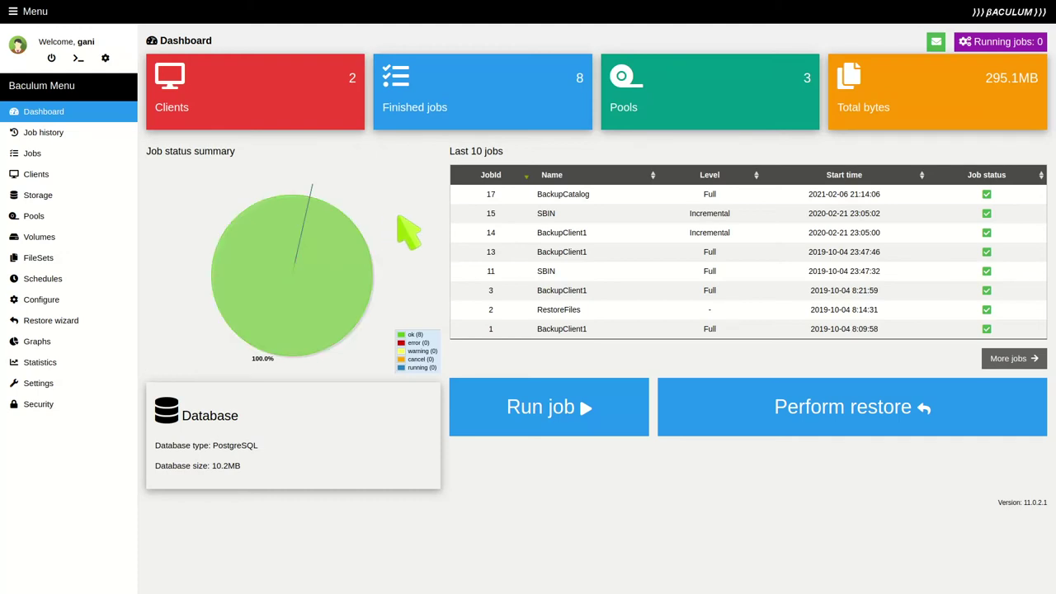
# Review the configured API hosts under Security, then open the OAuth2 clients list in the API panel
pyautogui.click(46, 401)
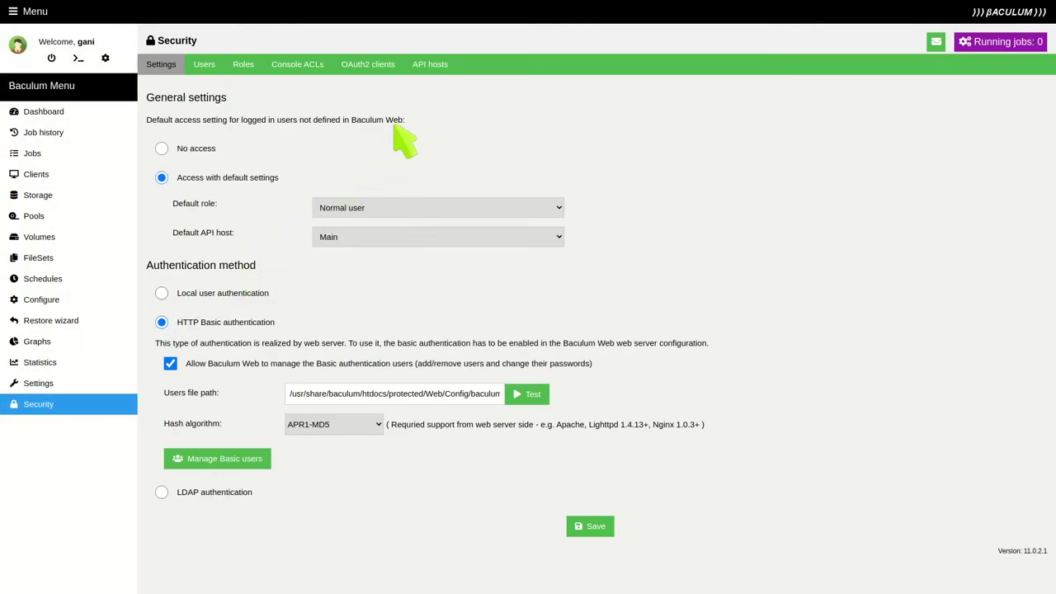
pyautogui.click(429, 68)
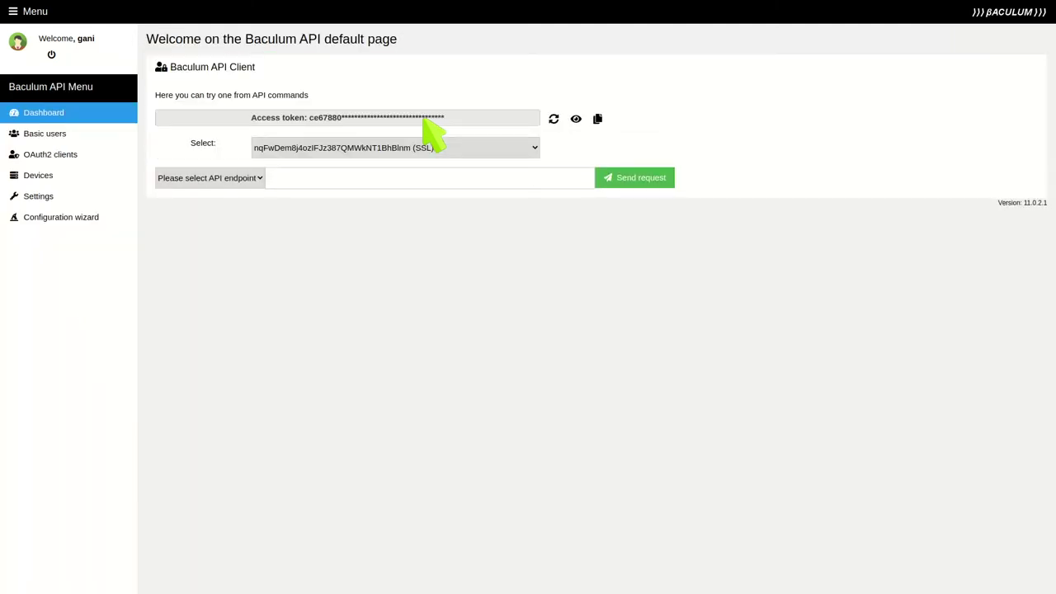
pyautogui.click(96, 156)
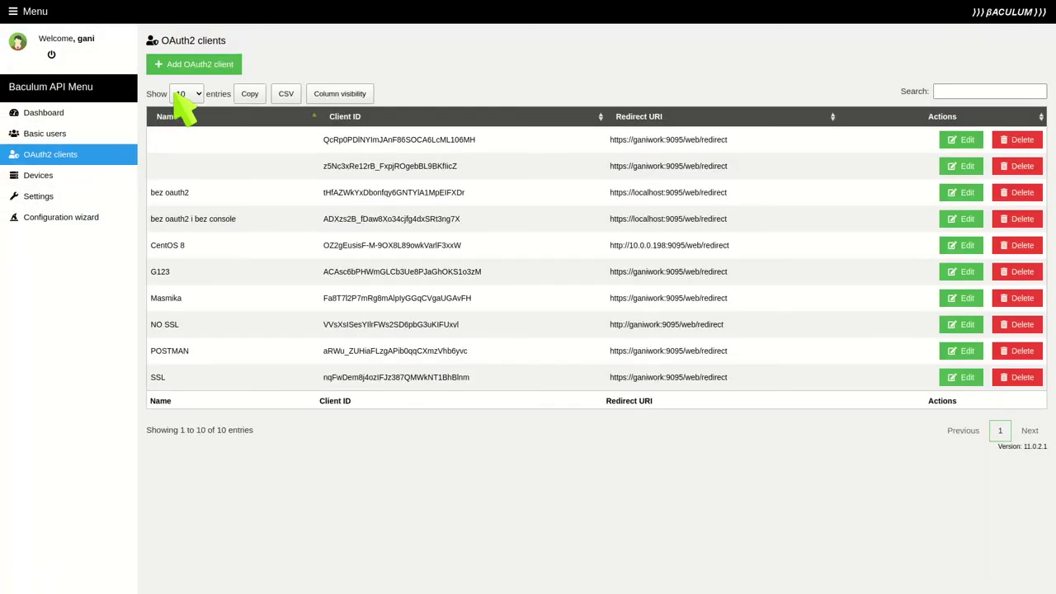
pyautogui.click(208, 70)
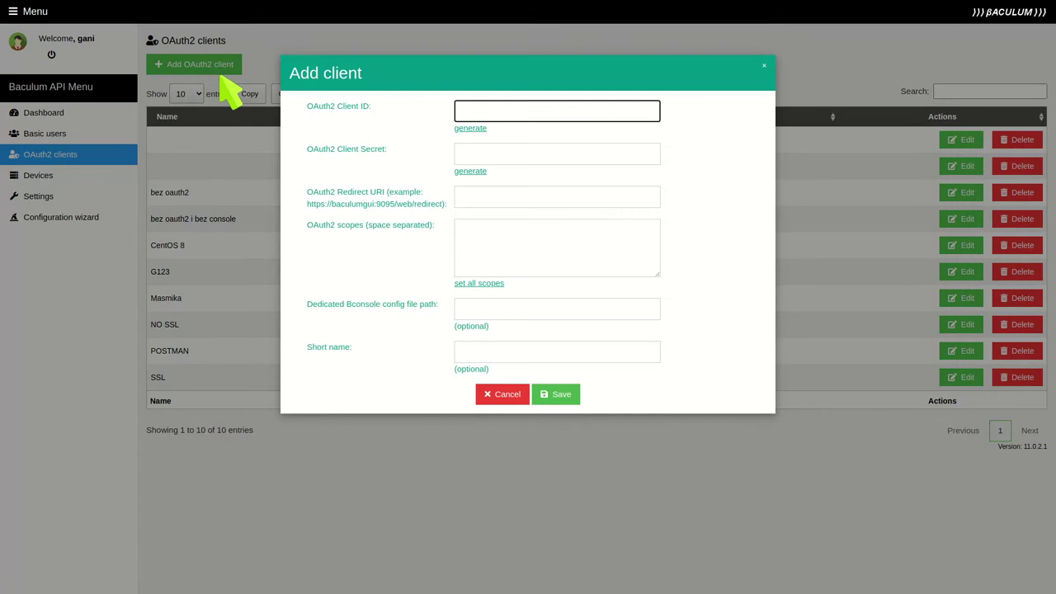
pyautogui.click(467, 129)
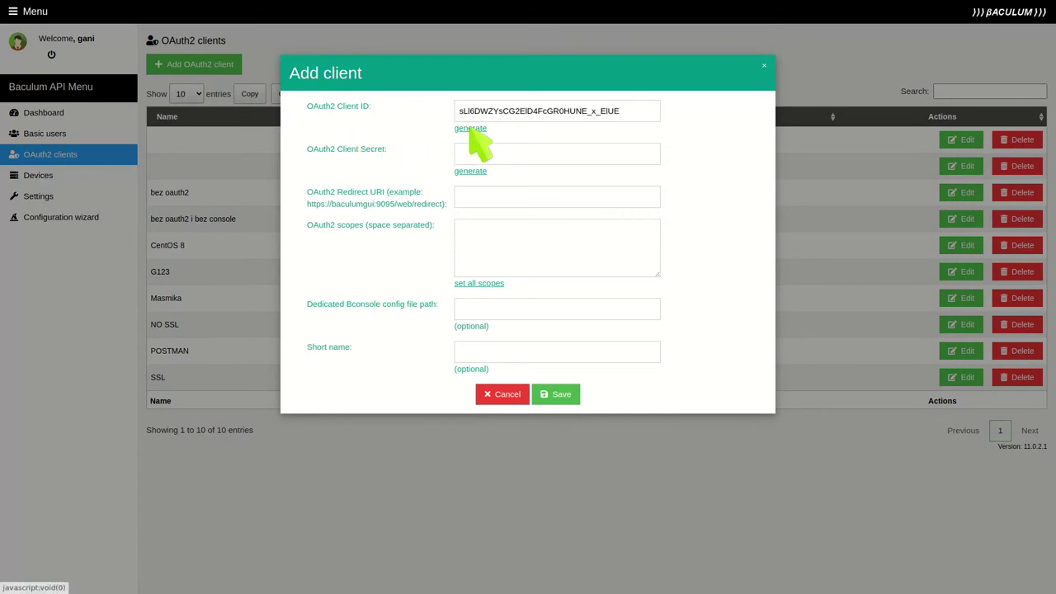
pyautogui.click(469, 170)
pyautogui.click(477, 196)
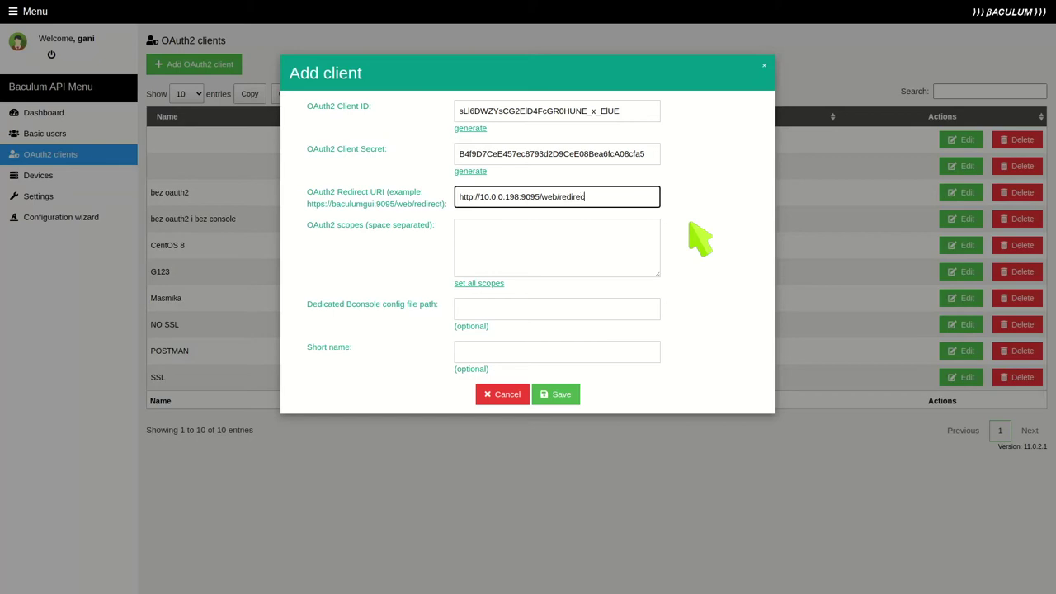
pyautogui.click(493, 283)
pyautogui.click(513, 350)
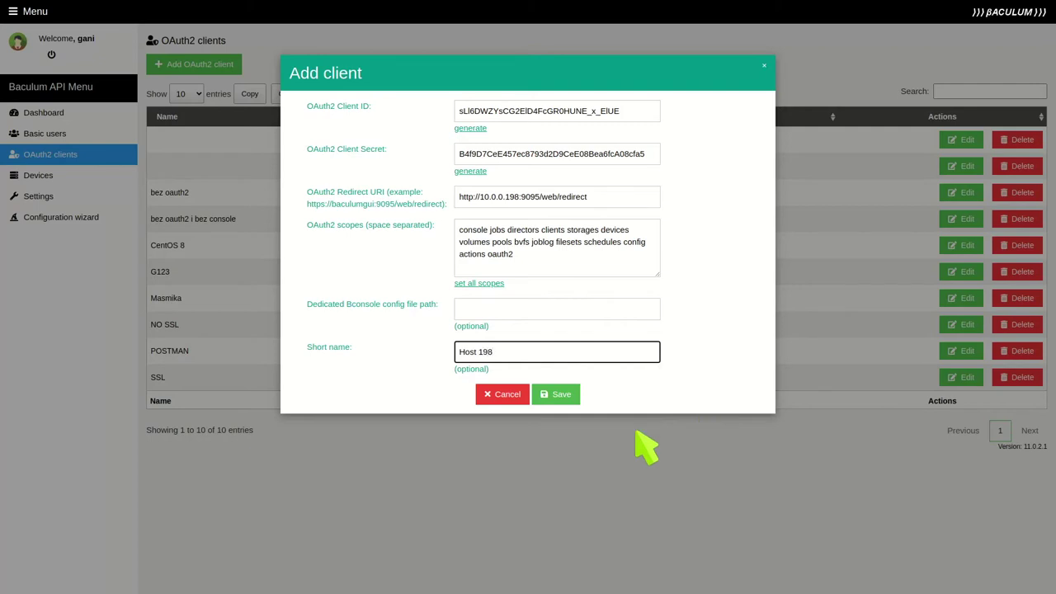
pyautogui.click(566, 394)
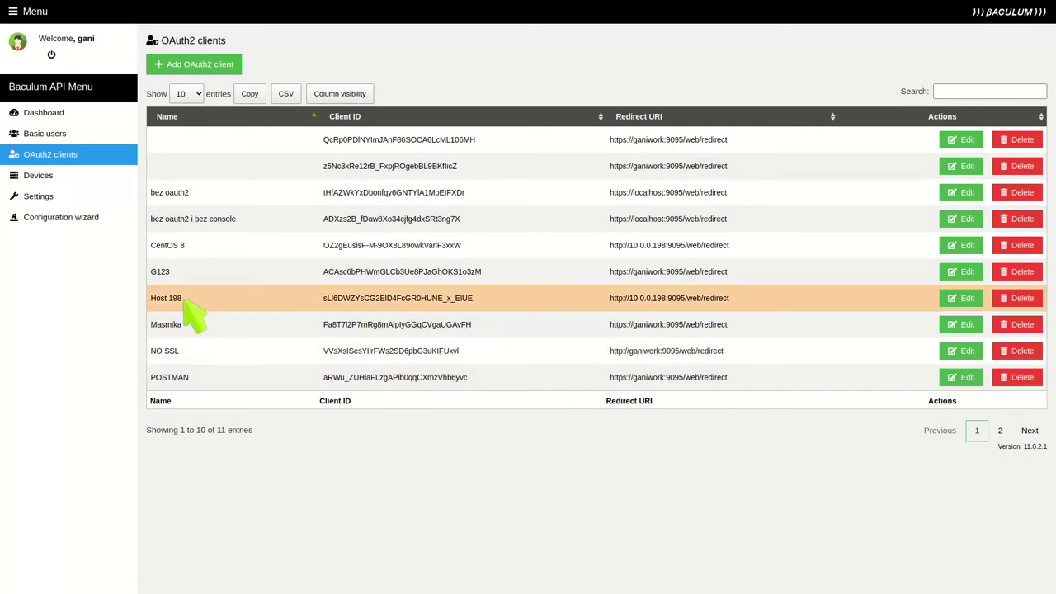
# Open the Host 198 client's edit form and select its client ID for copying
pyautogui.click(950, 298)
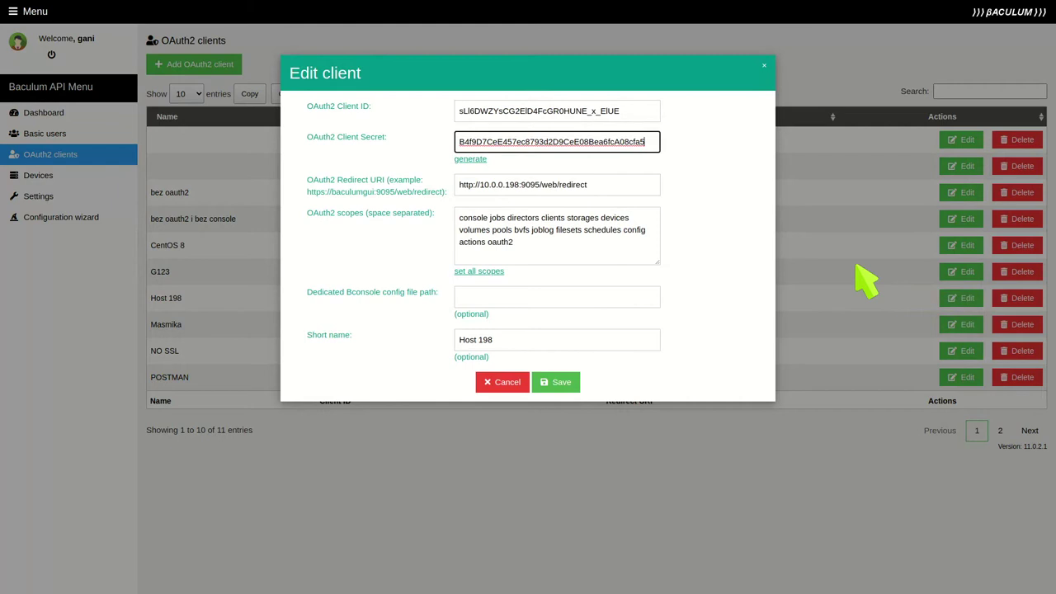
pyautogui.tripleClick(584, 109)
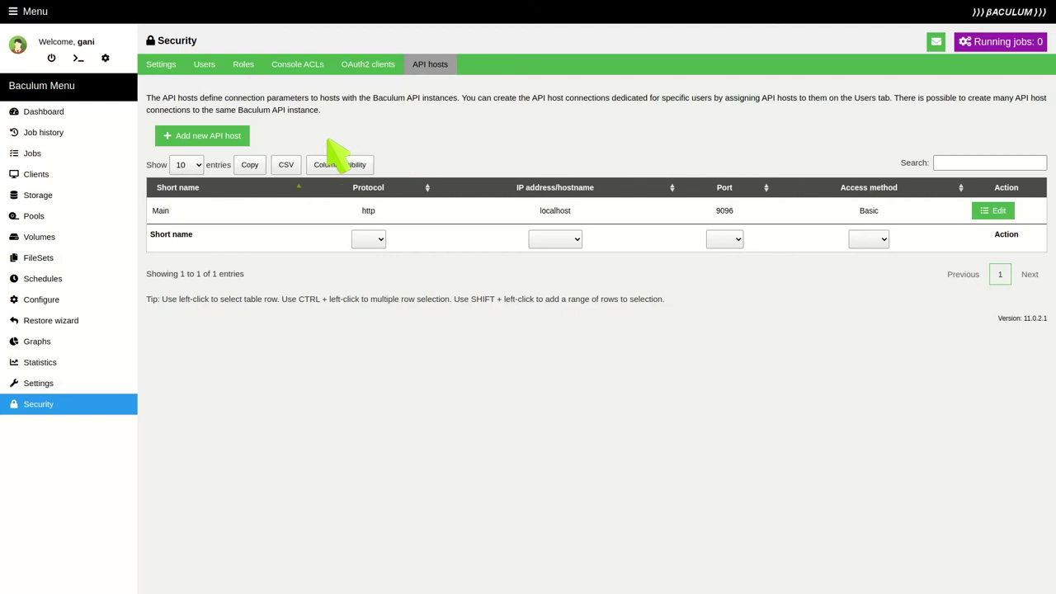
# Start a new API host at 10.0.0.1, port 9096, using OAuth2 authentication
pyautogui.click(238, 147)
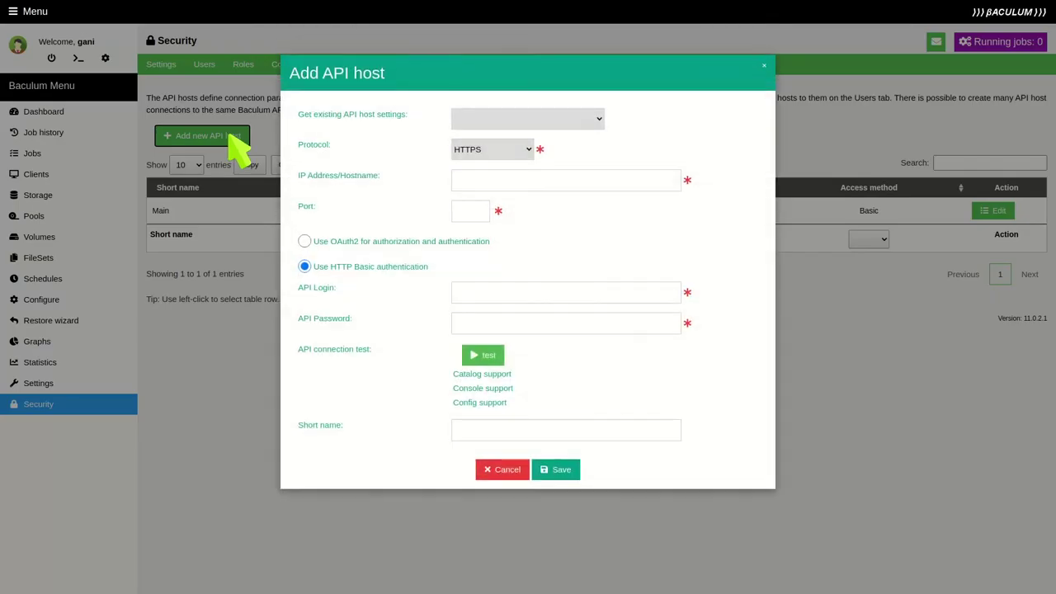
pyautogui.click(488, 179)
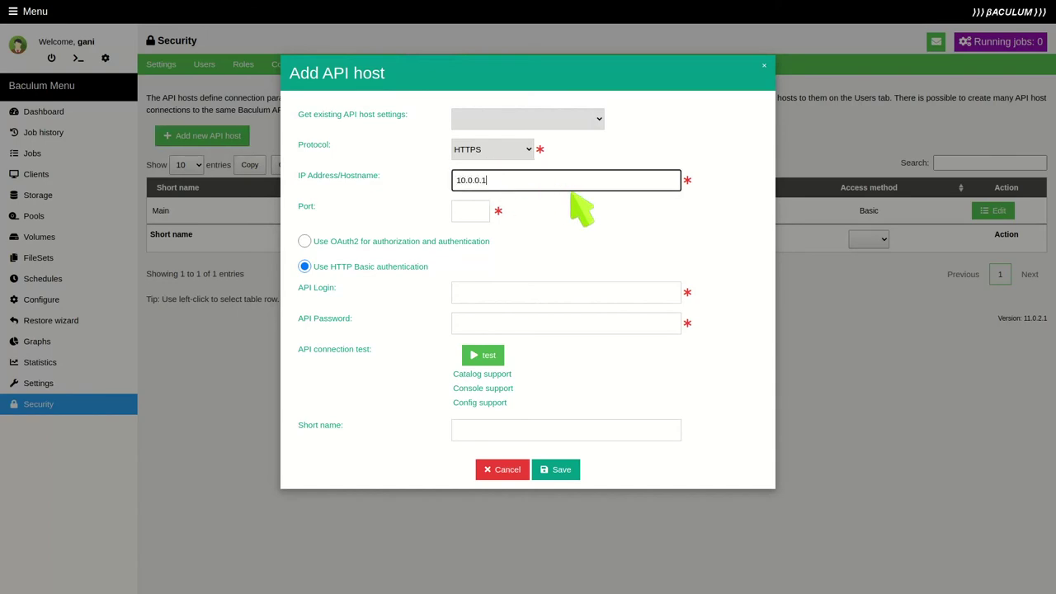
pyautogui.click(485, 211)
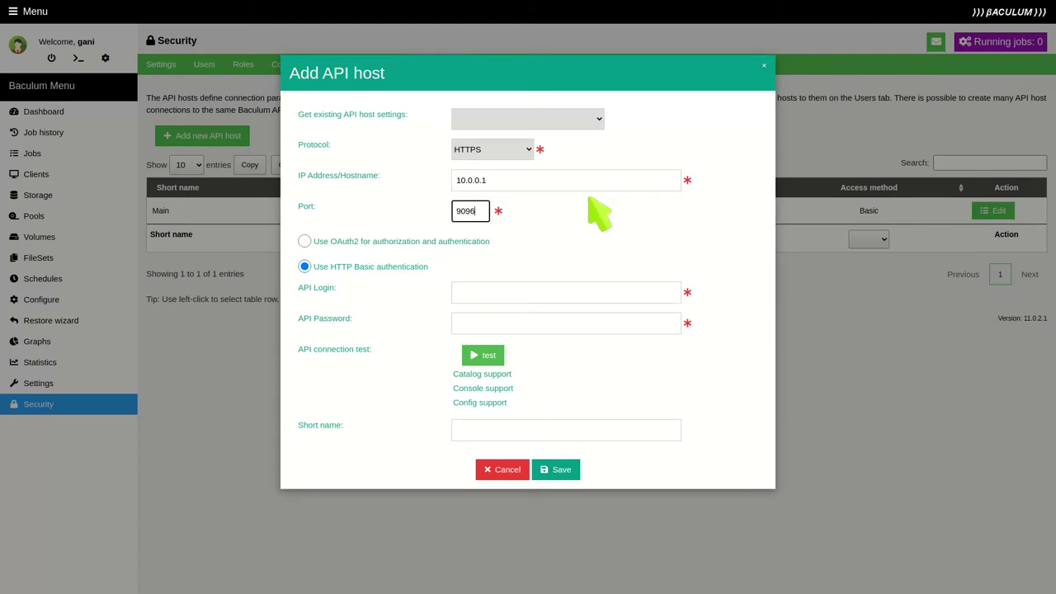
pyautogui.click(452, 242)
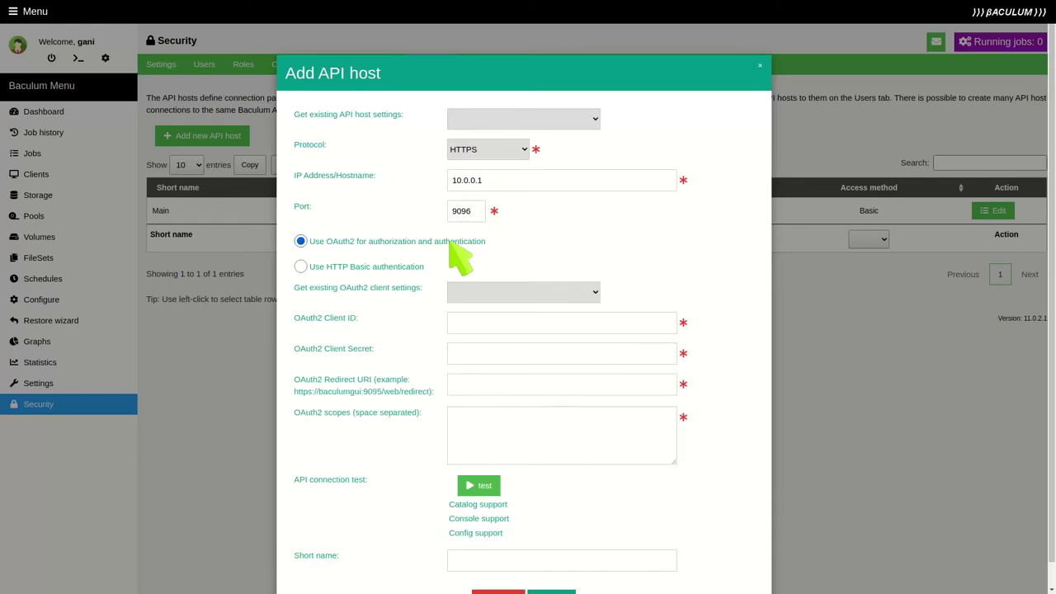
# Paste Host 198's client ID and client secret into the host's OAuth2 fields
pyautogui.click(496, 328)
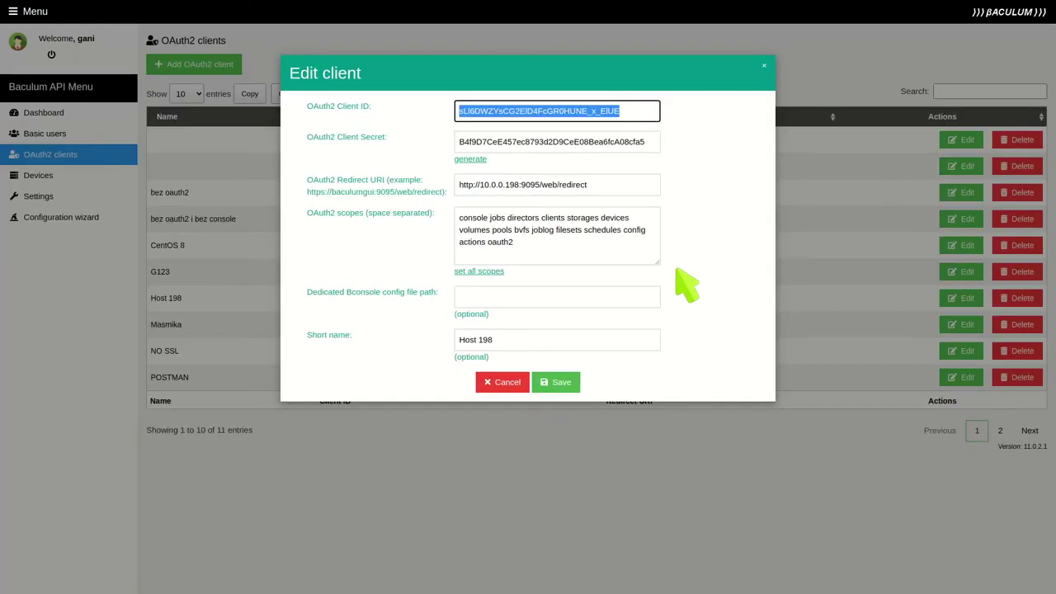
pyautogui.doubleClick(577, 142)
pyautogui.hotkey('ctrl', 'c')
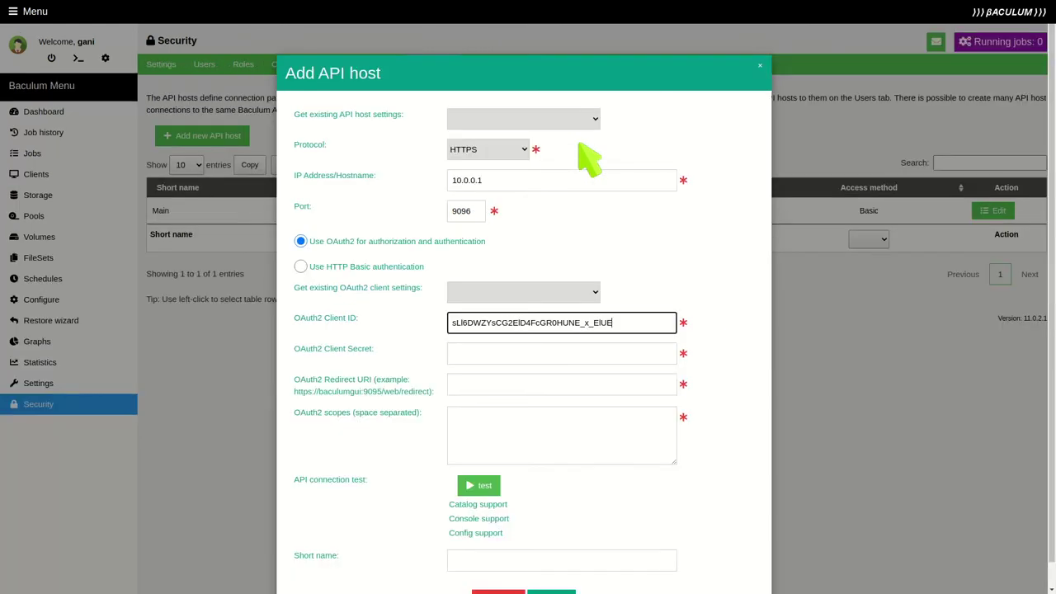
pyautogui.click(495, 354)
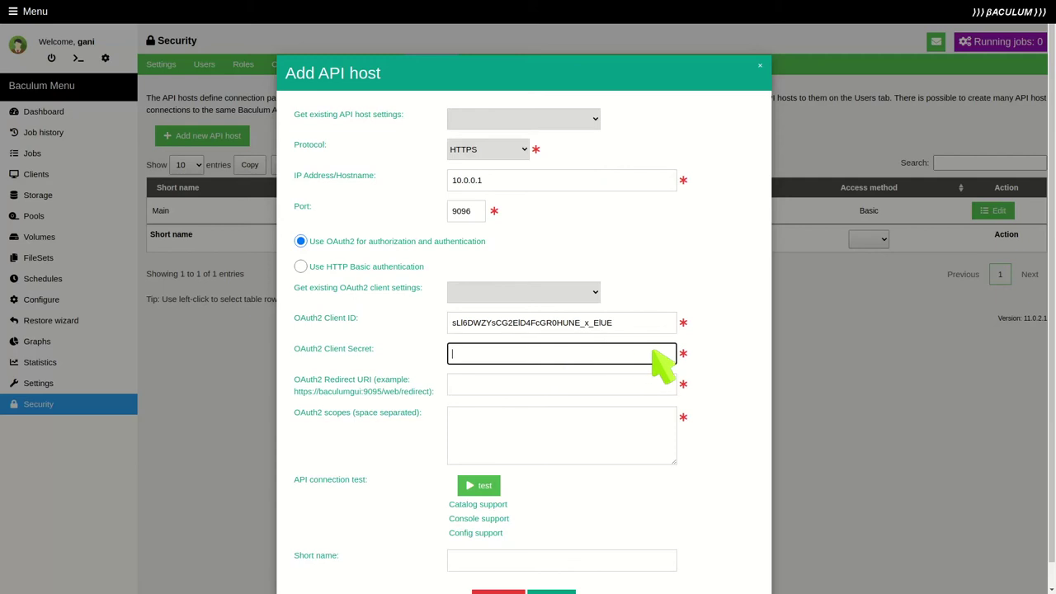
pyautogui.hotkey('ctrl', 'v')
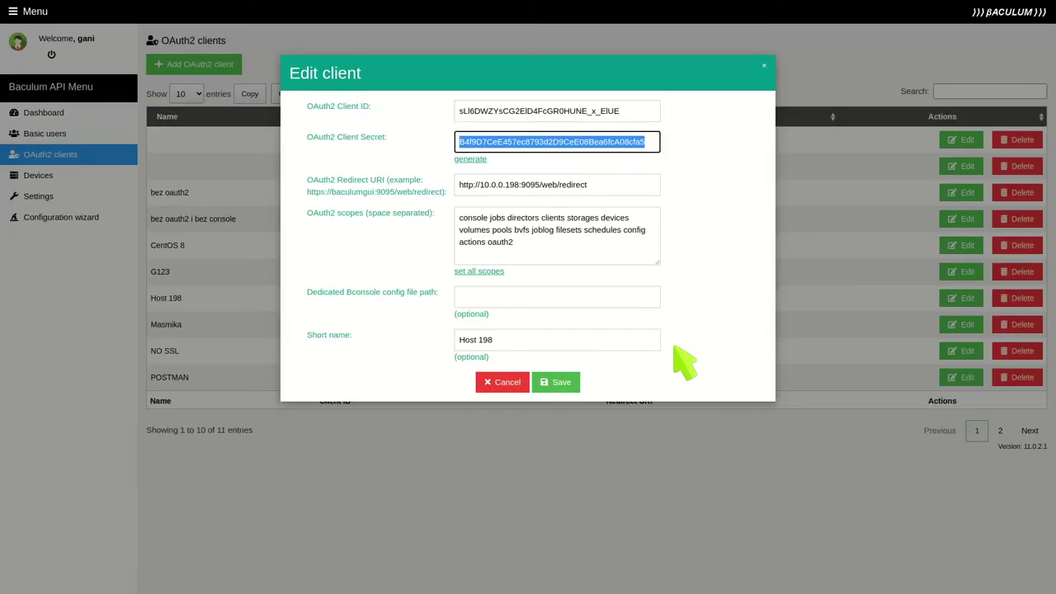
# Copy Host 198's redirect URI and full scopes list into the host form
pyautogui.tripleClick(554, 183)
pyautogui.hotkey('ctrl', 'c')
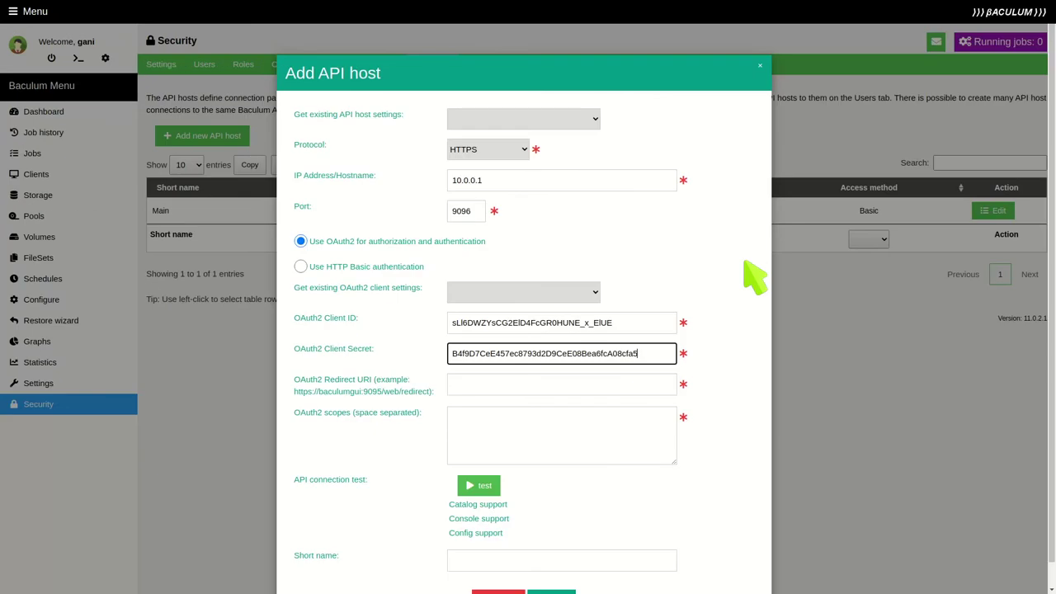
pyautogui.click(580, 383)
pyautogui.hotkey('ctrl', 'v')
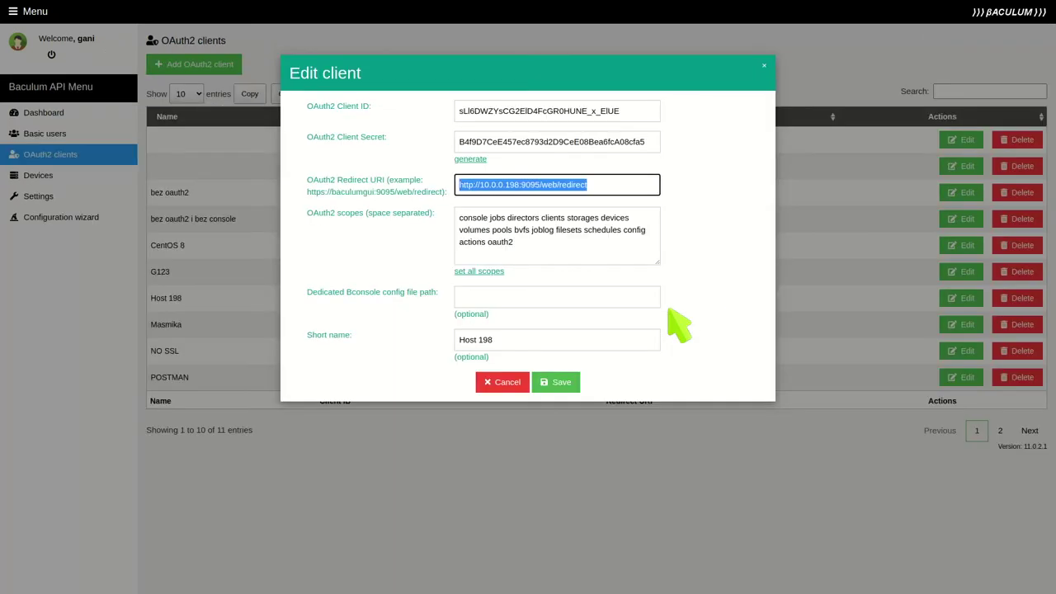
pyautogui.click(546, 251)
pyautogui.hotkey('ctrl', 'a')
pyautogui.hotkey('ctrl', 'c')
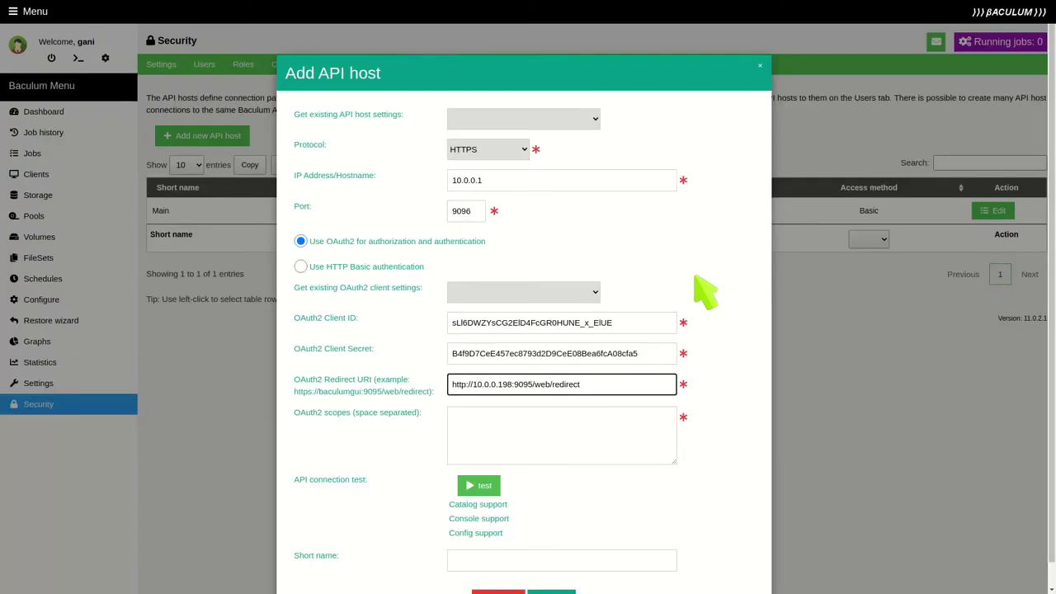
pyautogui.click(541, 419)
pyautogui.hotkey('ctrl', 'v')
pyautogui.scroll(-1, 576, 436)
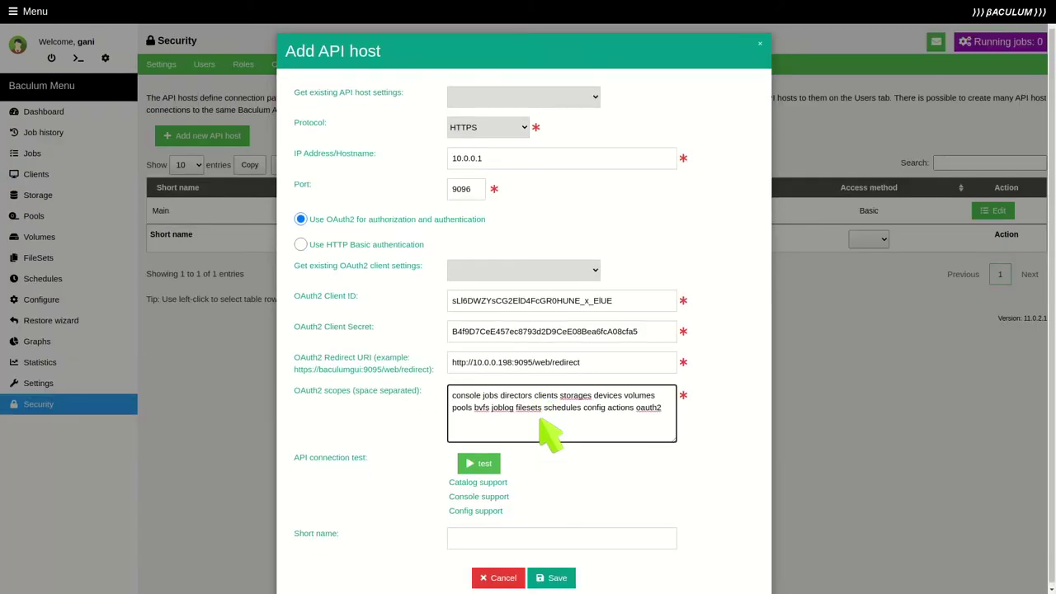
# Test the connection to 10.0.0.1:9096 and save the API host as 'My Host 198'
pyautogui.click(482, 460)
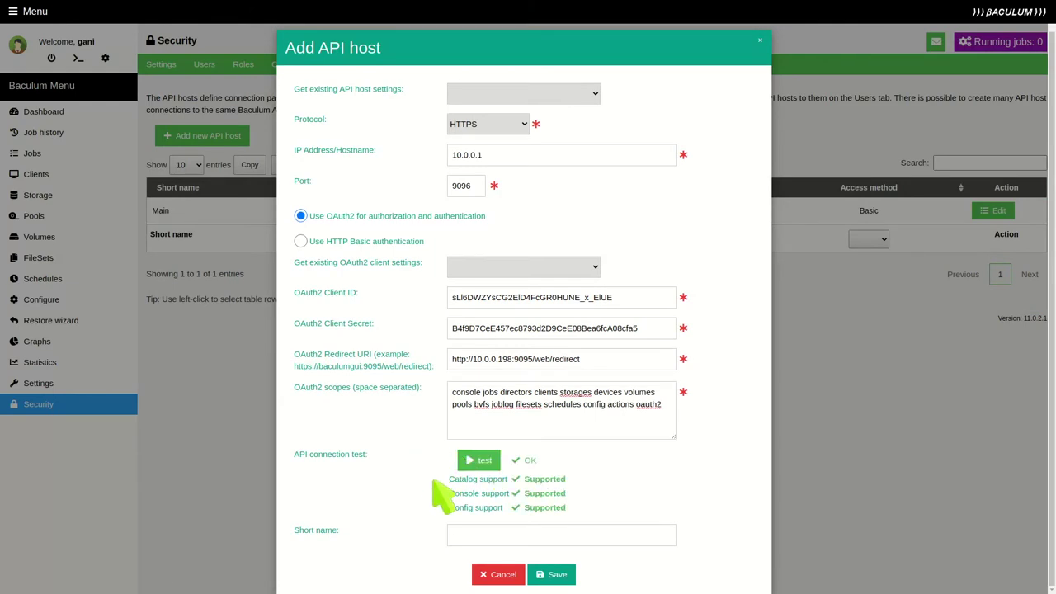
pyautogui.click(463, 535)
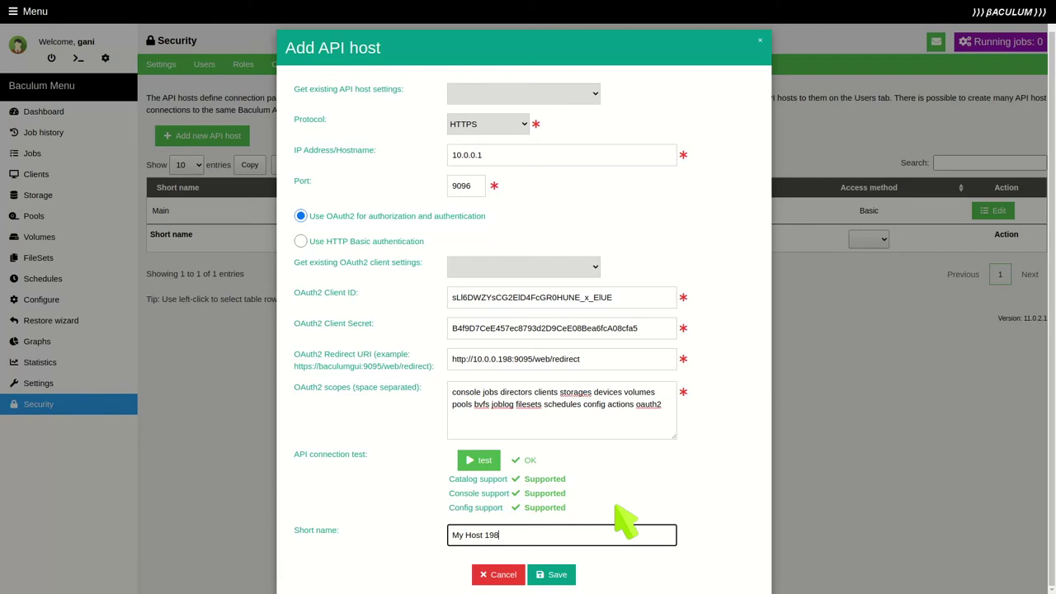
pyautogui.click(547, 574)
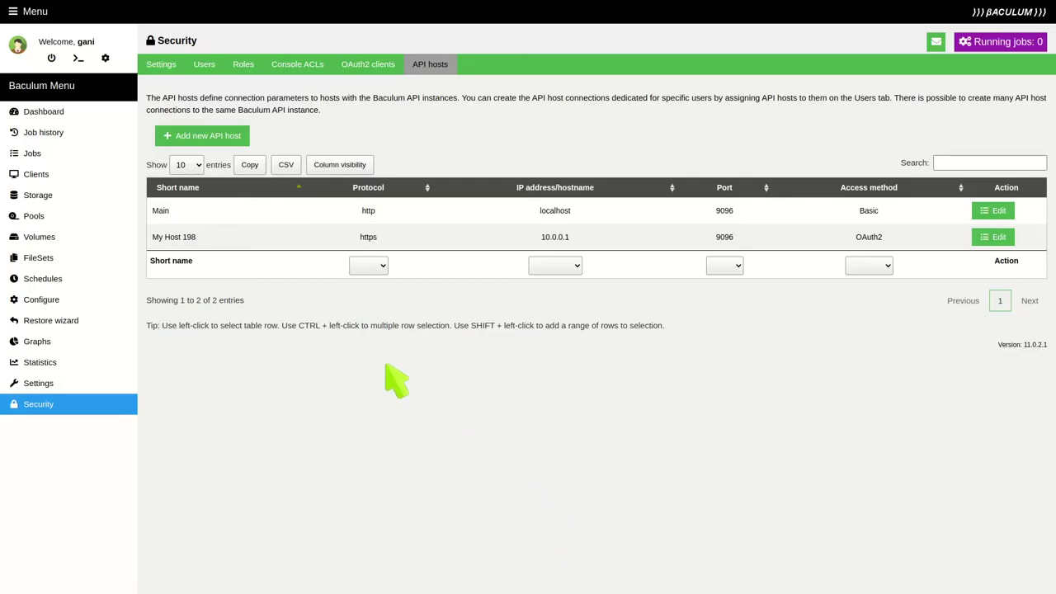
# Show the Security Users list with the admin user and no assigned API hosts
pyautogui.click(195, 247)
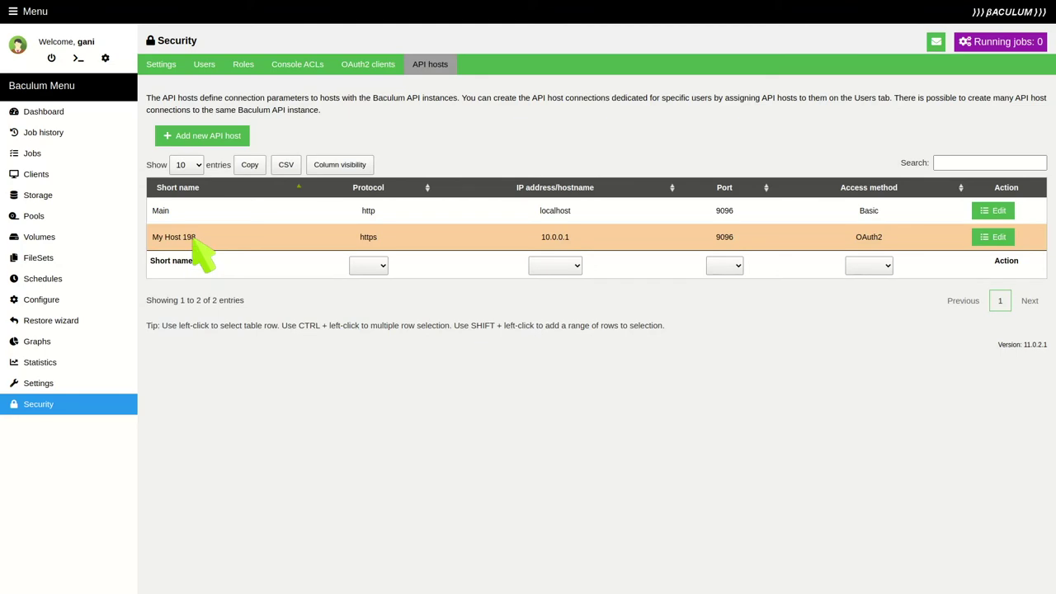
pyautogui.click(204, 66)
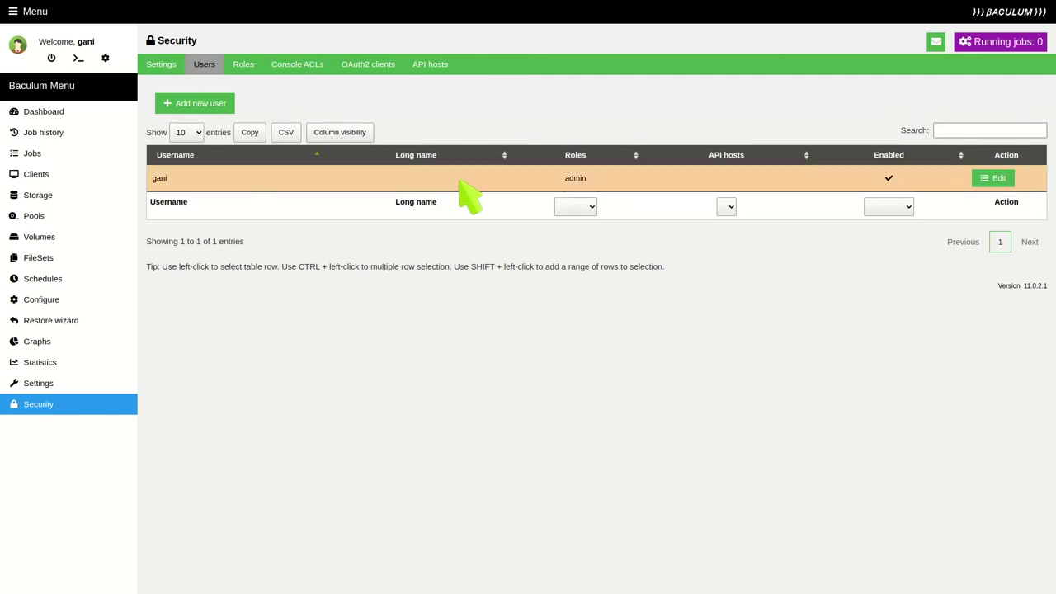
# Assign API hosts Main and My Host 198 to the admin user, save, and log out
pyautogui.click(994, 180)
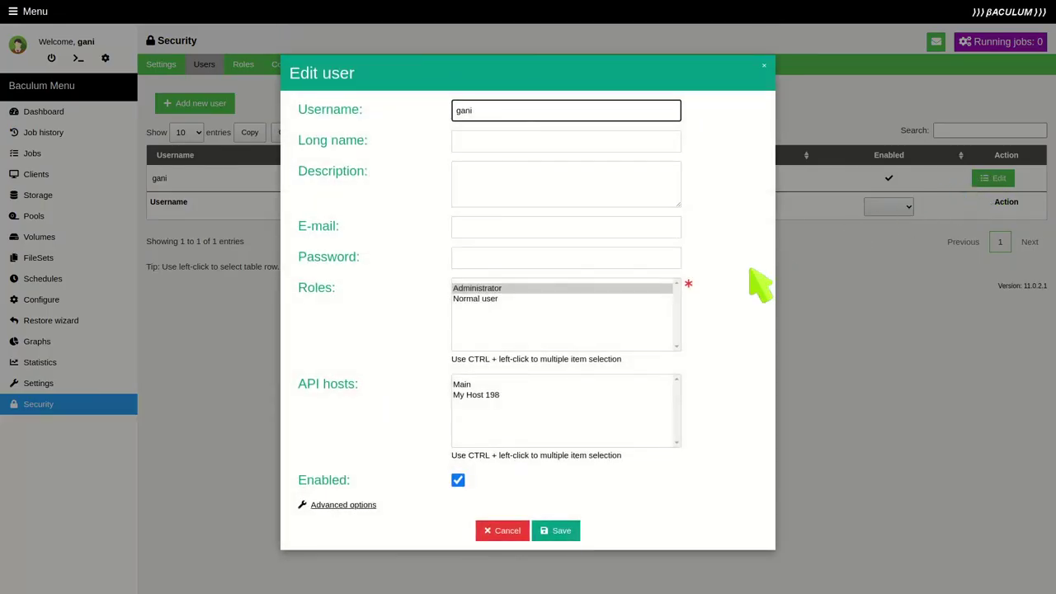
pyautogui.click(468, 386)
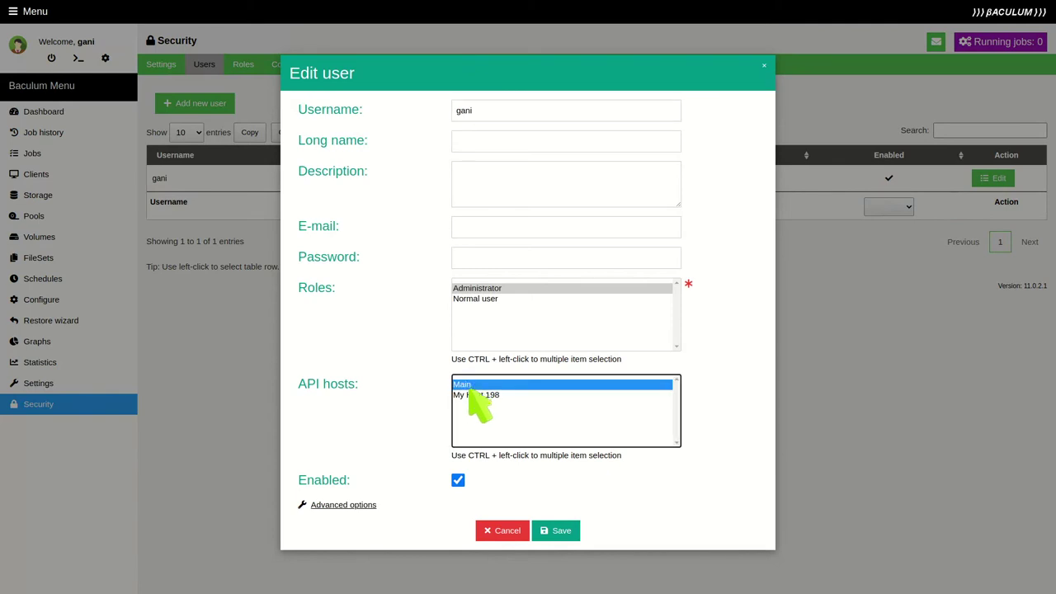
pyautogui.keyDown('ctrl'); pyautogui.click(472, 395); pyautogui.keyUp('ctrl')
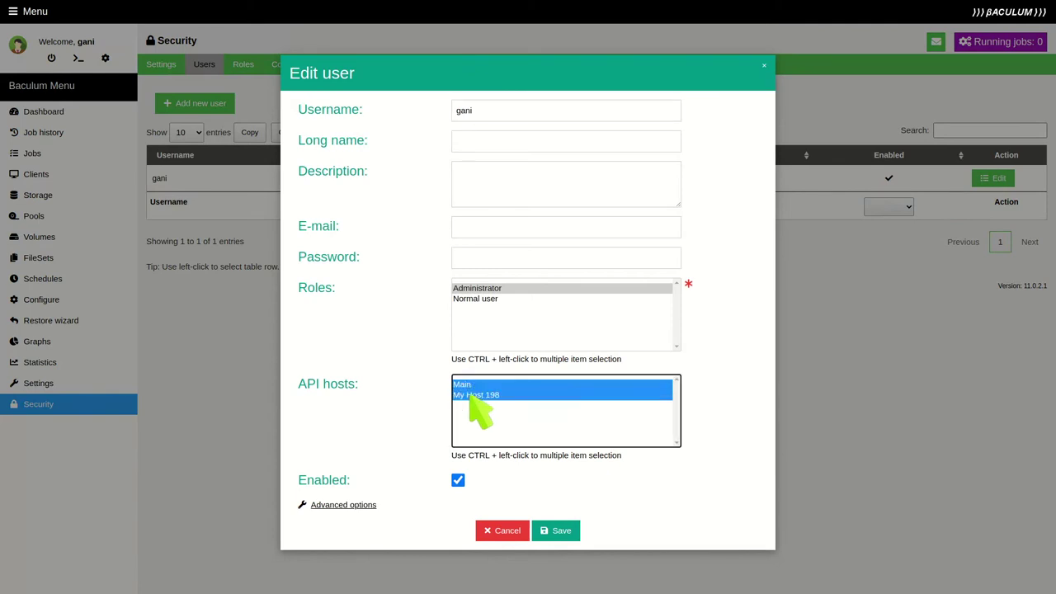
pyautogui.click(554, 530)
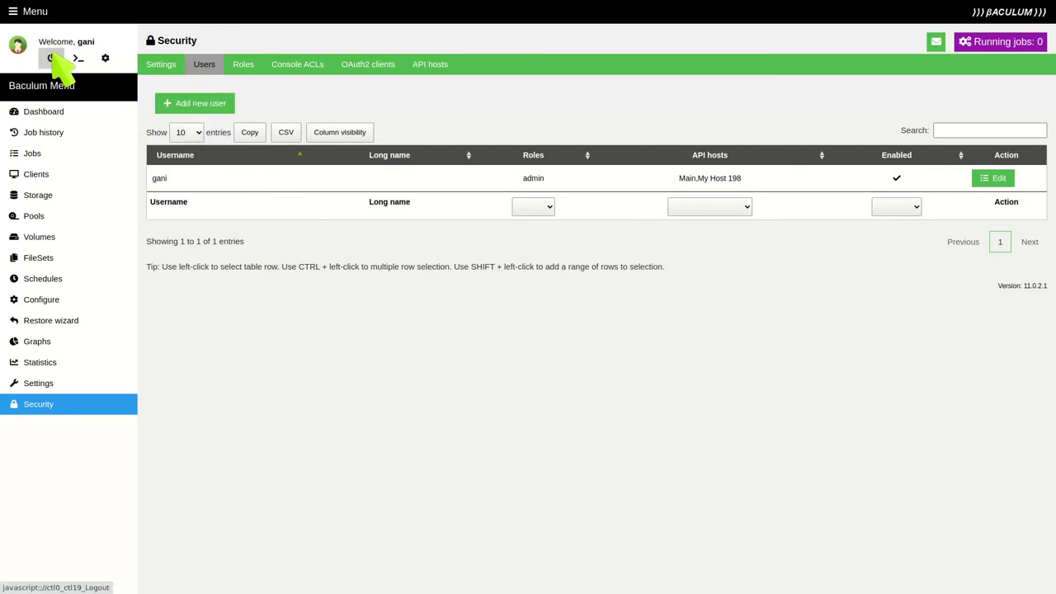
pyautogui.click(51, 59)
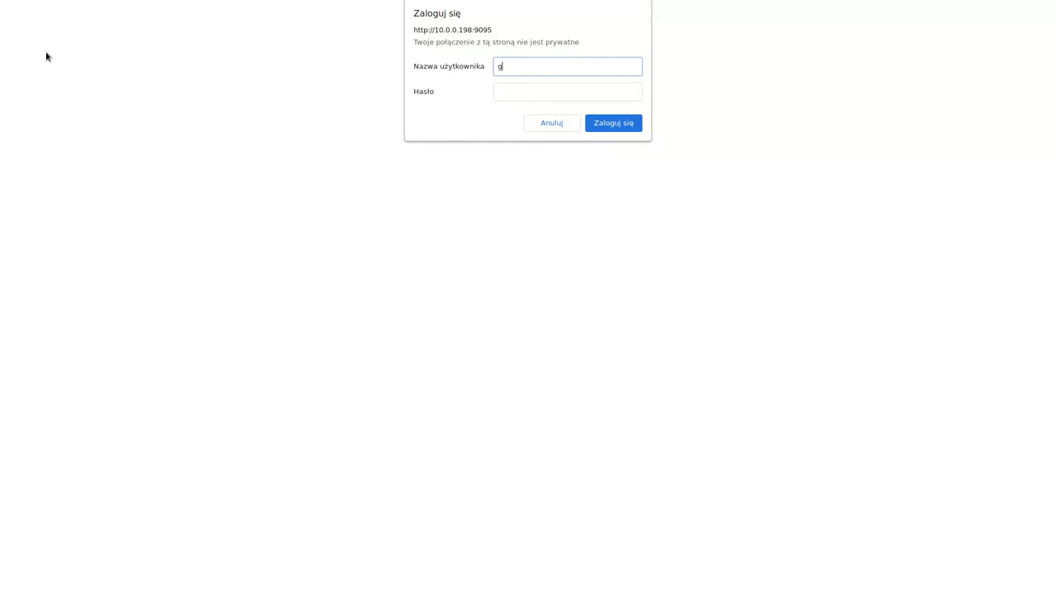
# Sign in with the user's password and select the Main API host for the dashboard
pyautogui.press('Tab')
pyautogui.write('*')
pyautogui.press('Return')
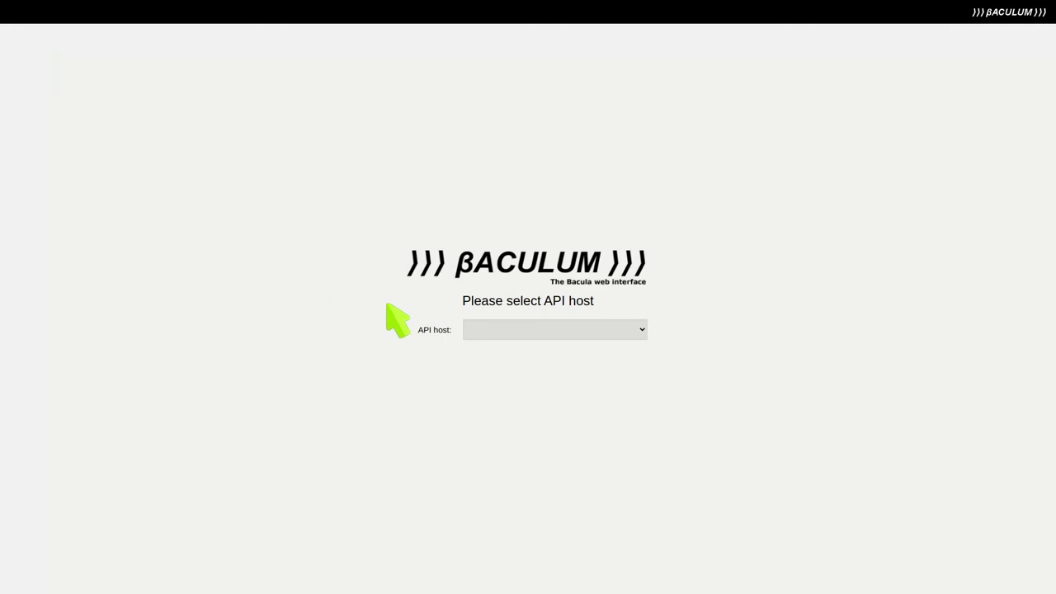
pyautogui.click(639, 330)
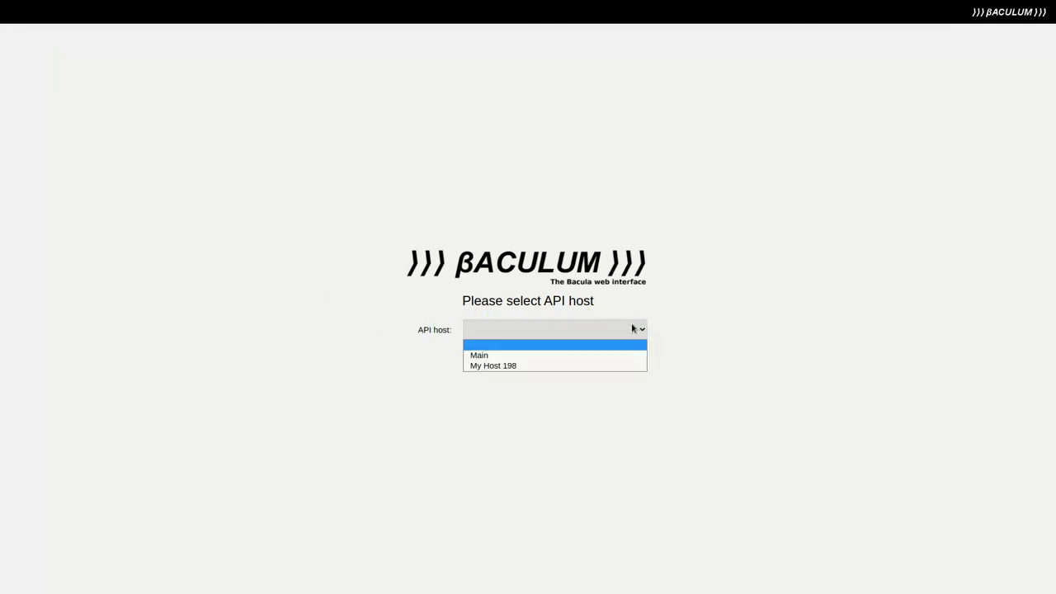
pyautogui.click(599, 355)
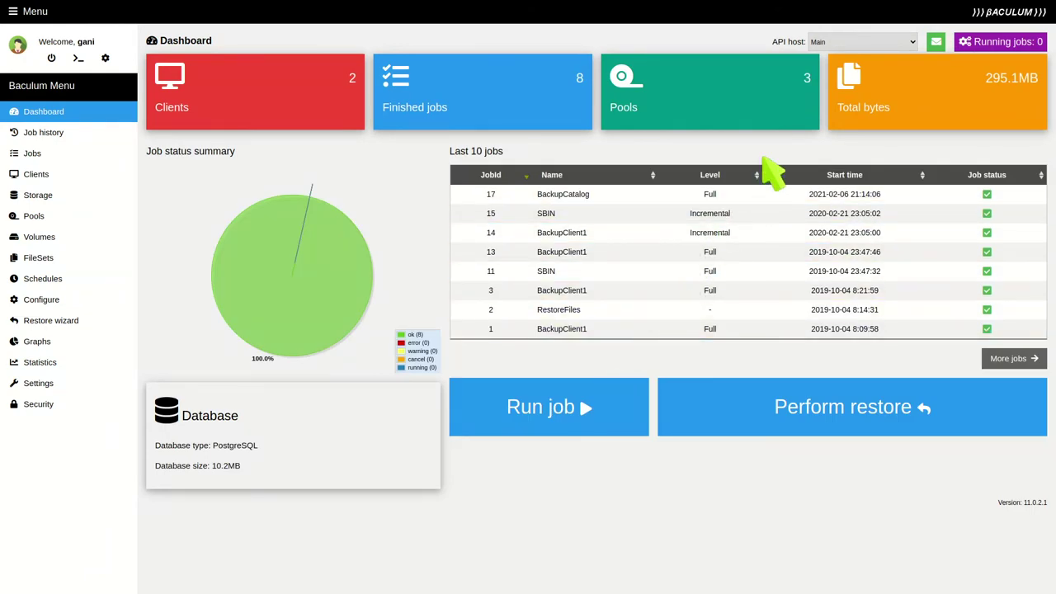
# Switch the dashboard's API host from Main to My Host 198
pyautogui.moveTo(800, 93)
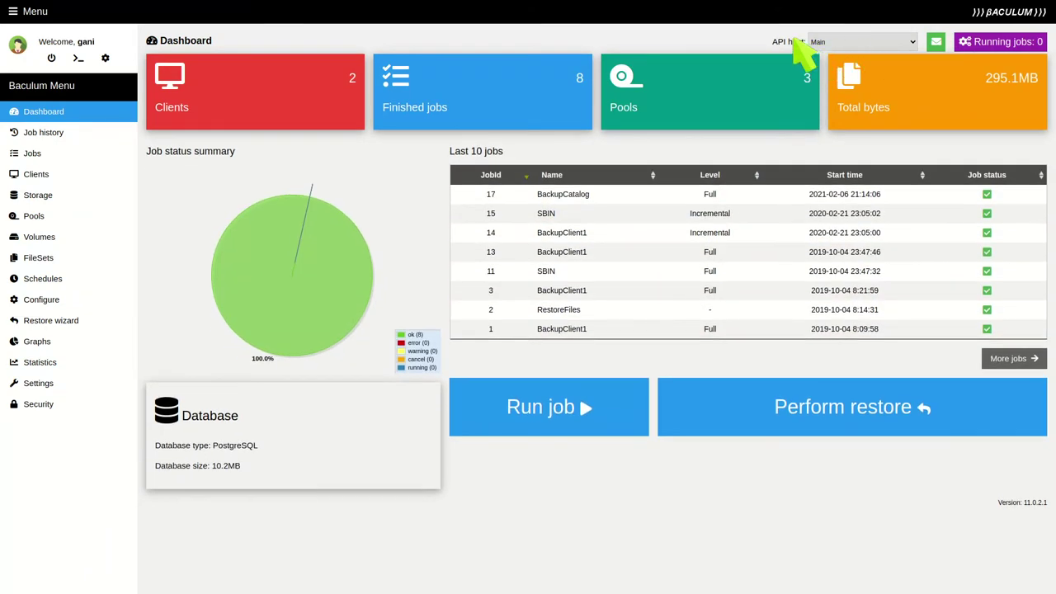
pyautogui.click(832, 42)
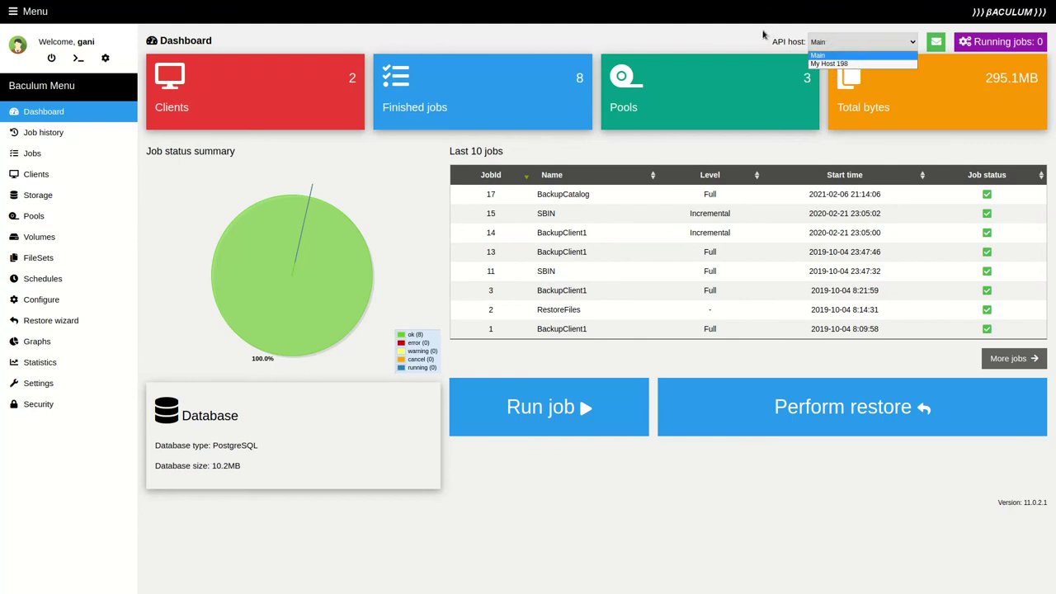
pyautogui.click(763, 34)
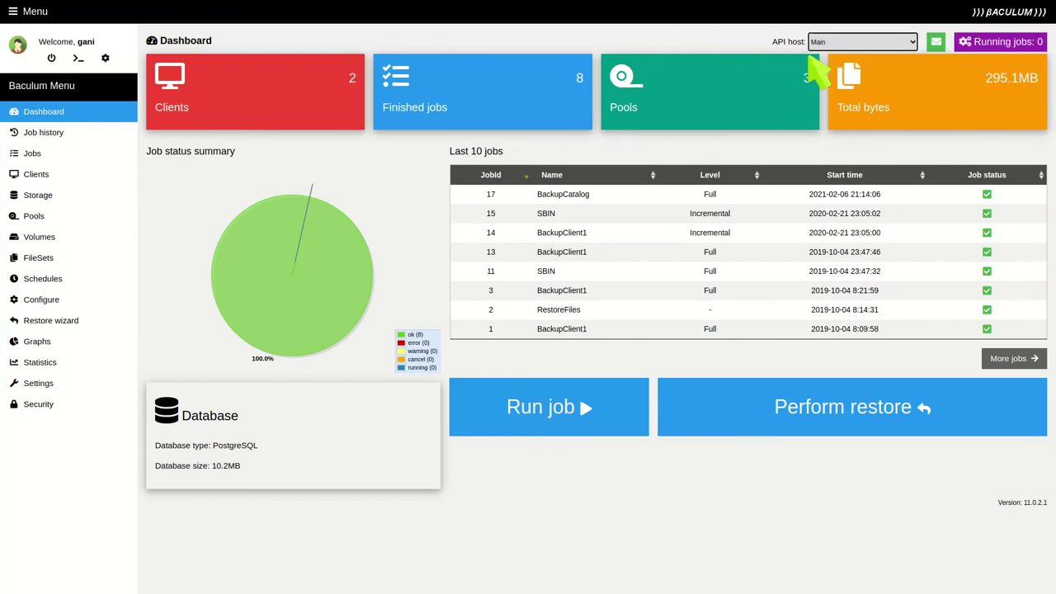
pyautogui.click(829, 42)
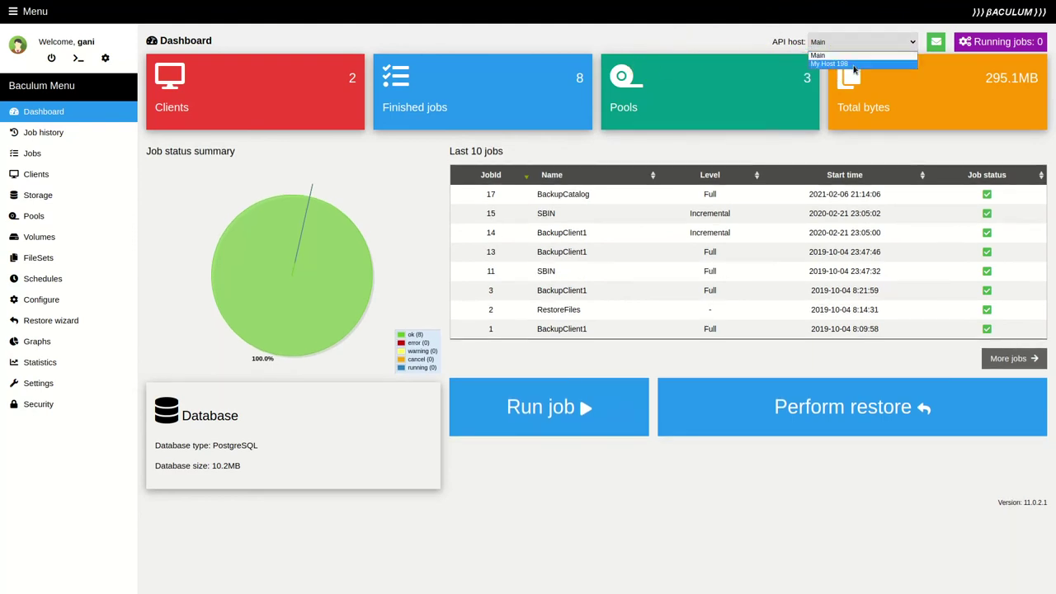
pyautogui.click(853, 66)
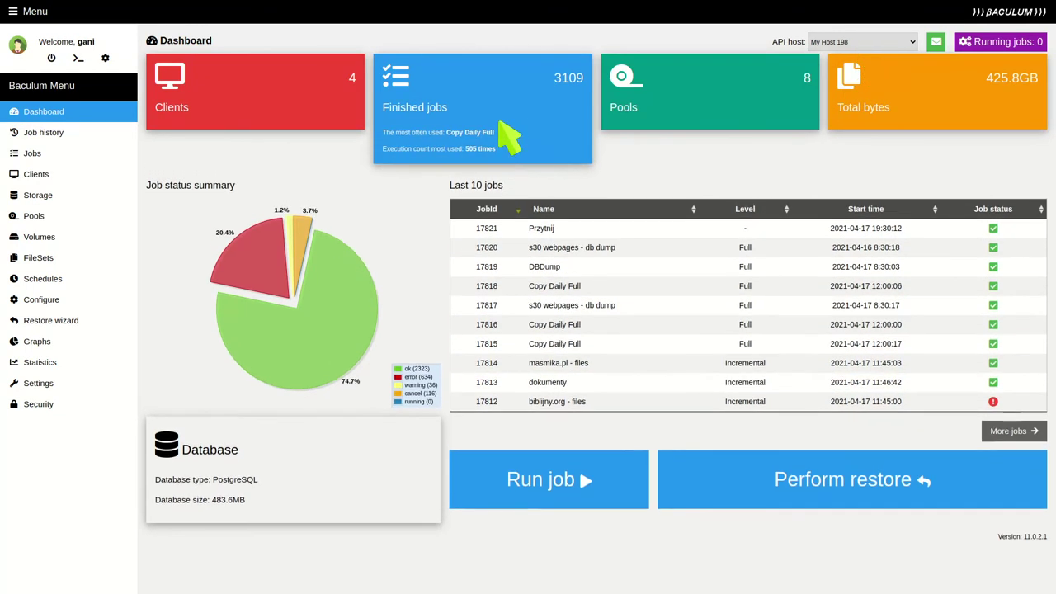
# Open Job history and switch its API host back to Main
pyautogui.click(71, 134)
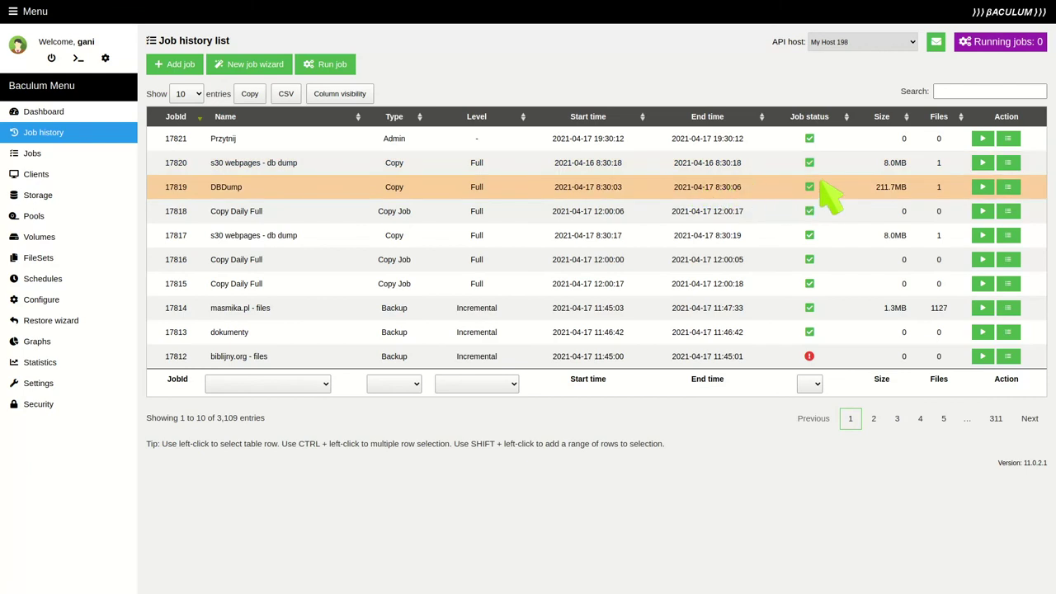
pyautogui.click(837, 46)
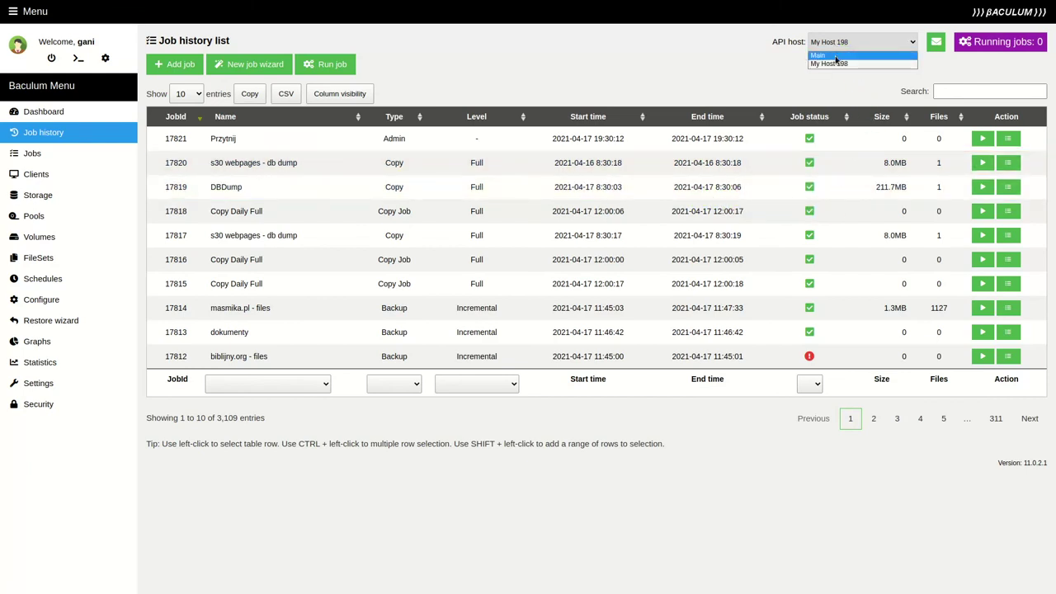
pyautogui.click(835, 56)
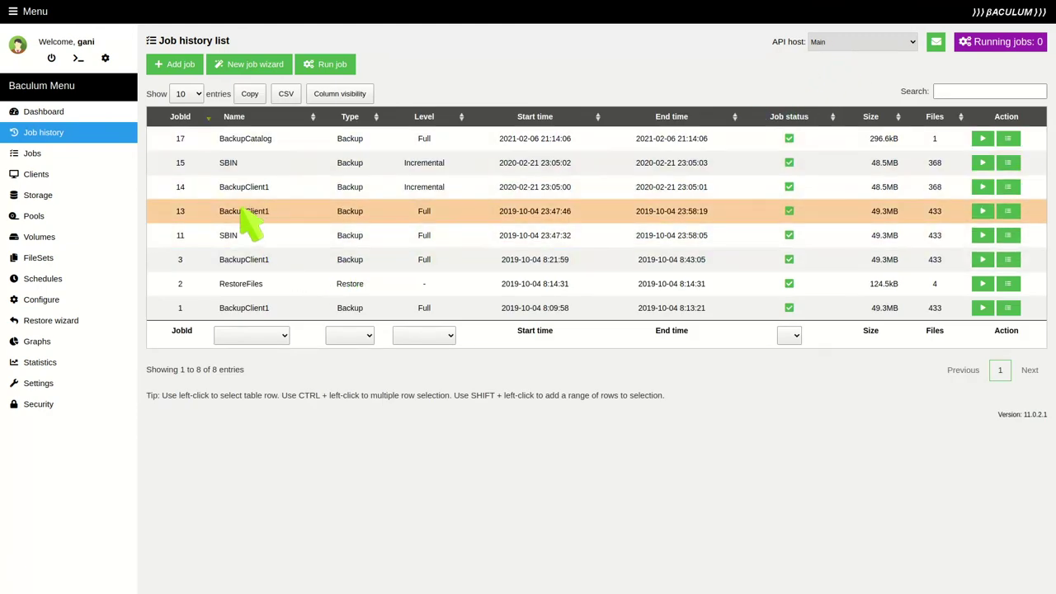
# Review darkstar-fd's file daemon directors, opening and cancelling the Add Director form
pyautogui.click(86, 174)
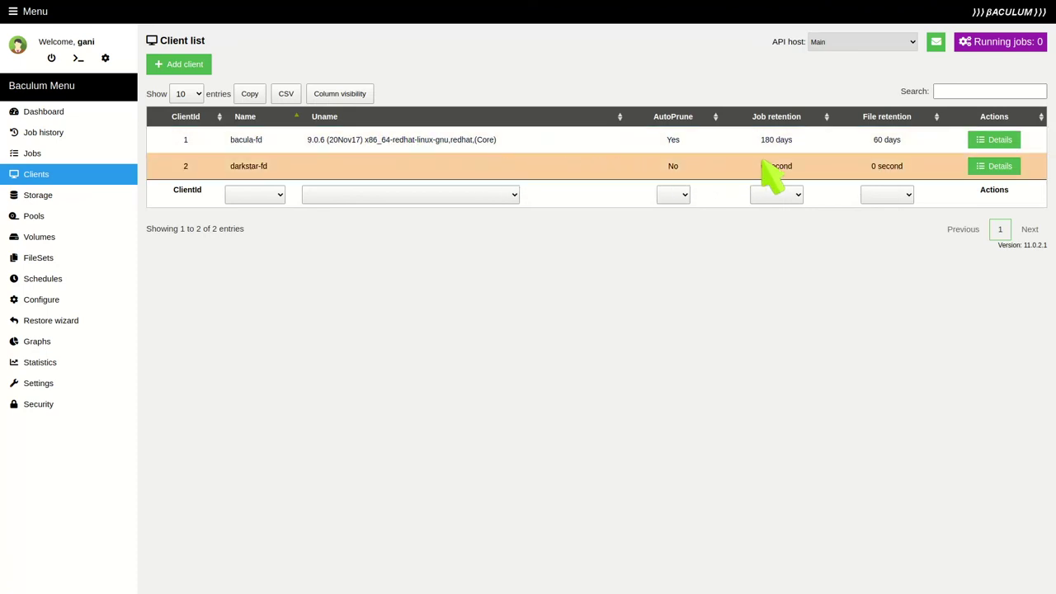
pyautogui.click(979, 164)
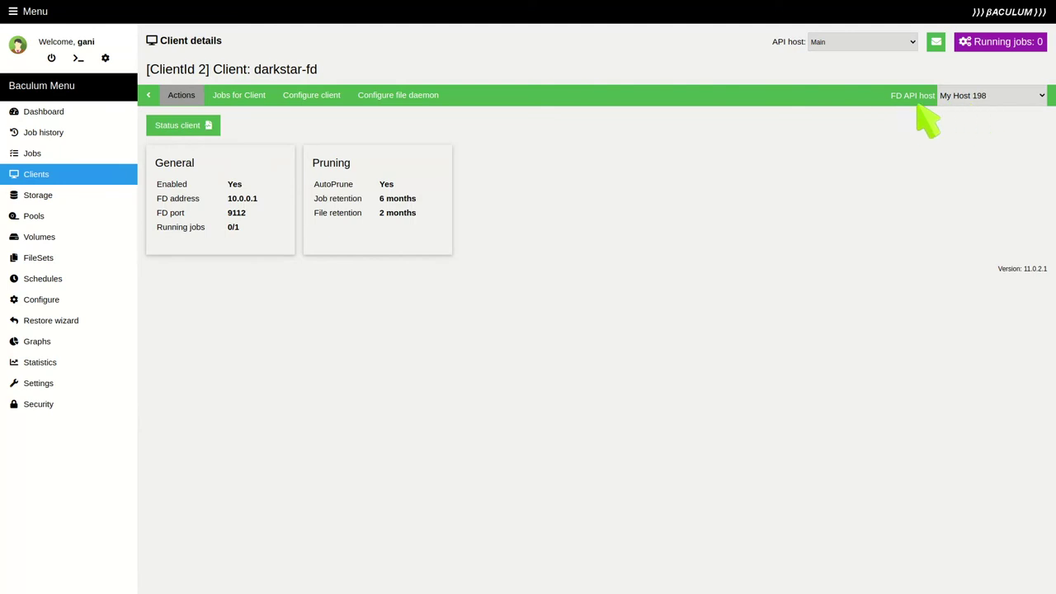
pyautogui.click(376, 101)
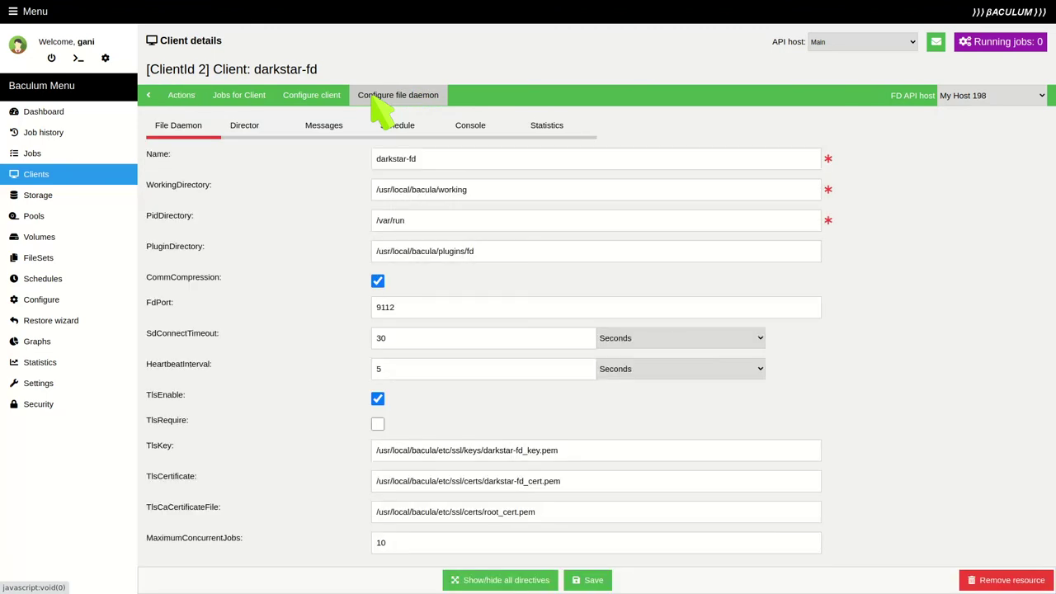
pyautogui.click(240, 130)
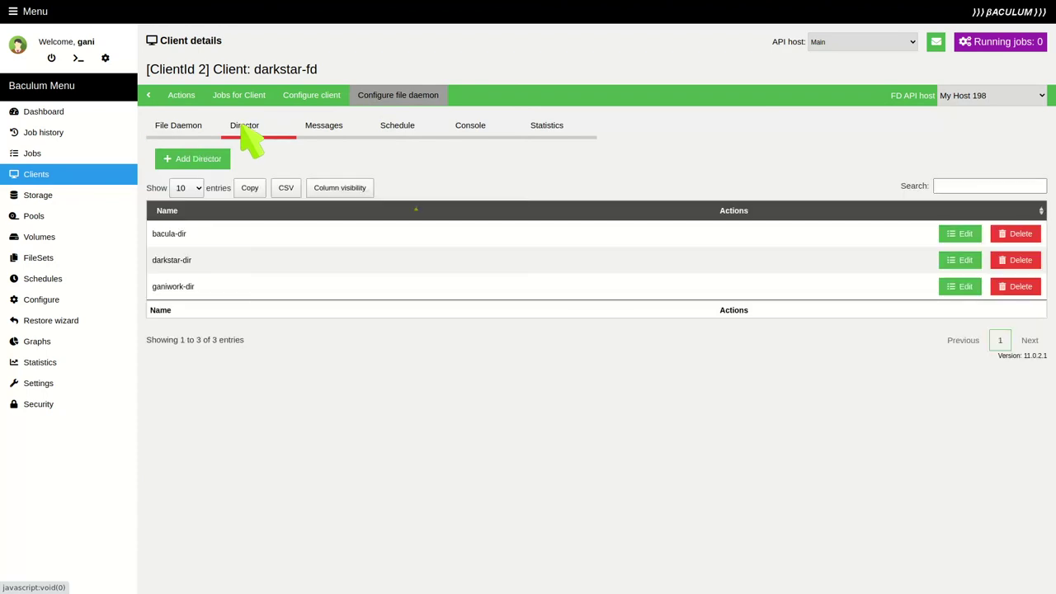
pyautogui.click(221, 158)
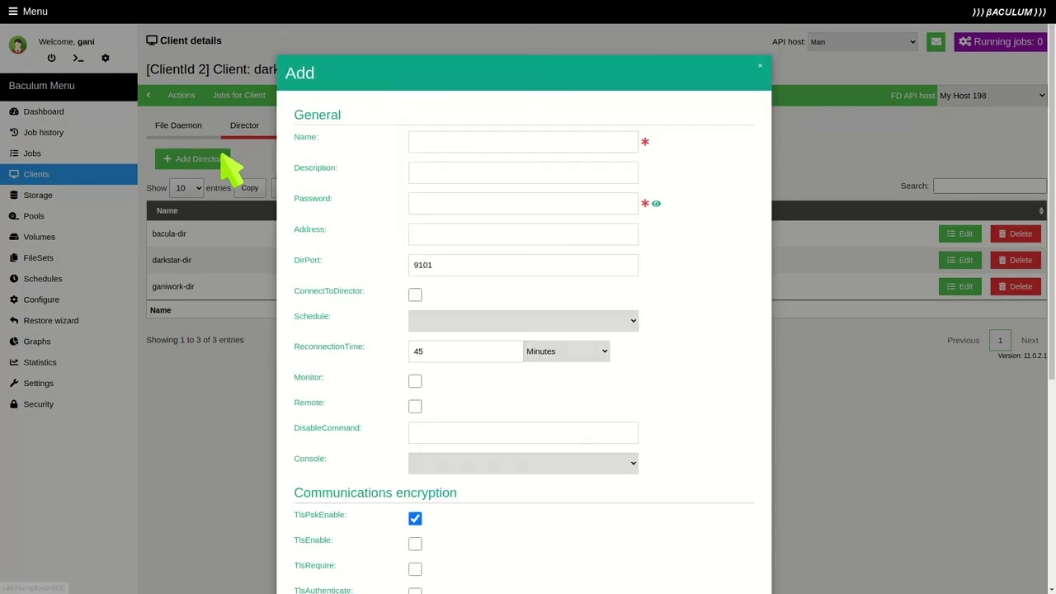
pyautogui.scroll(-3, 295, 207)
pyautogui.scroll(3, 325, 207)
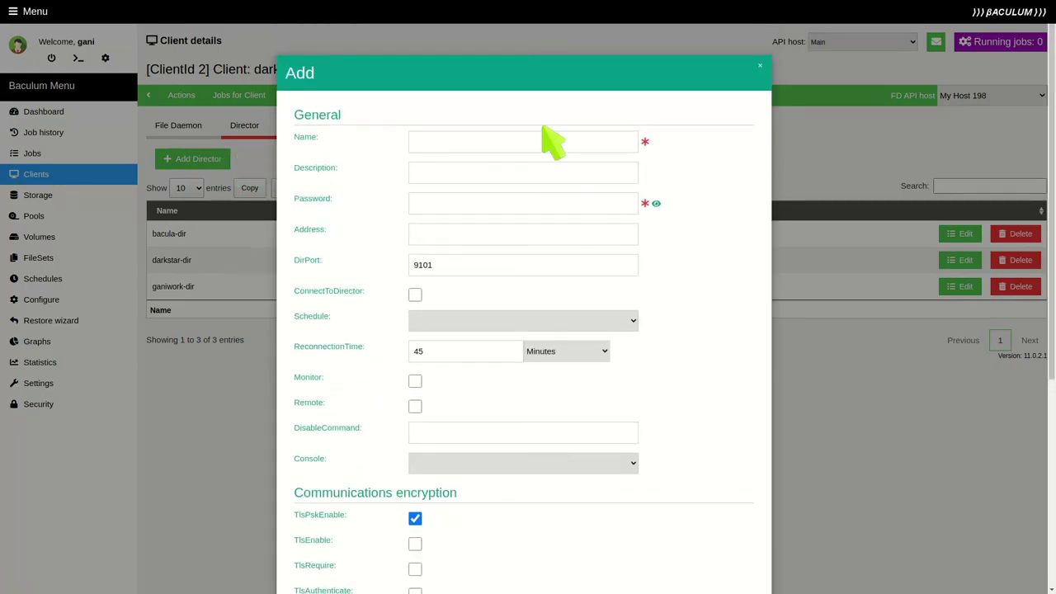
pyautogui.click(760, 66)
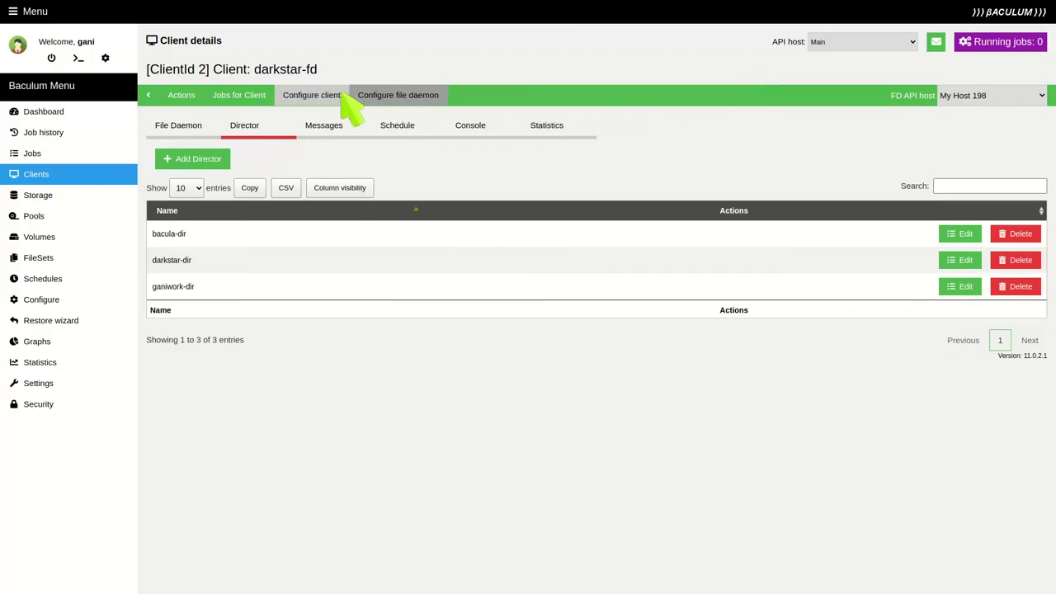
# Review bacula-fd's file daemon directors, then go to the Main host's storage list
pyautogui.click(147, 95)
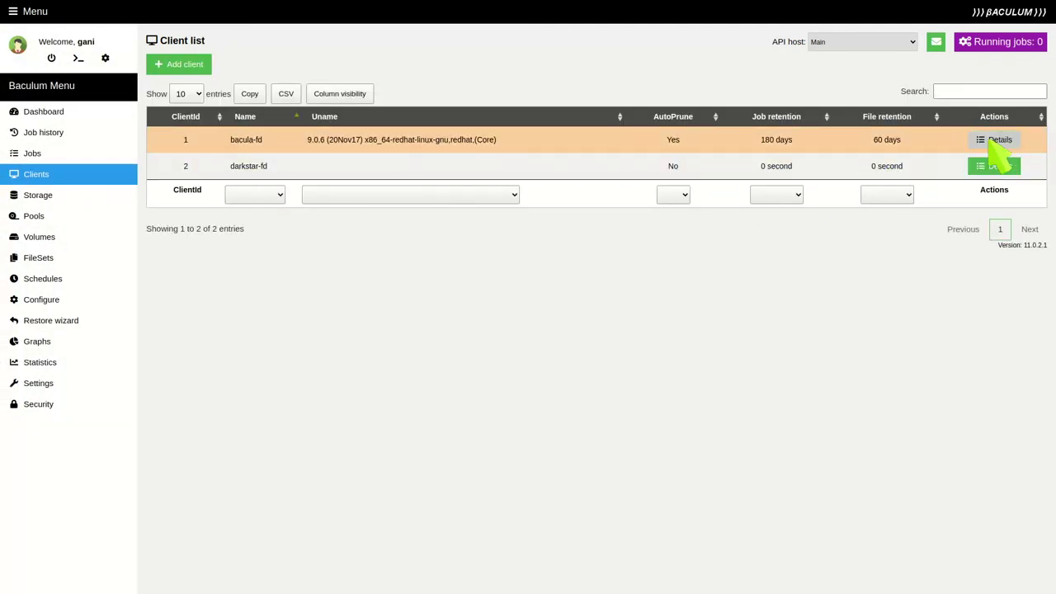
pyautogui.click(987, 142)
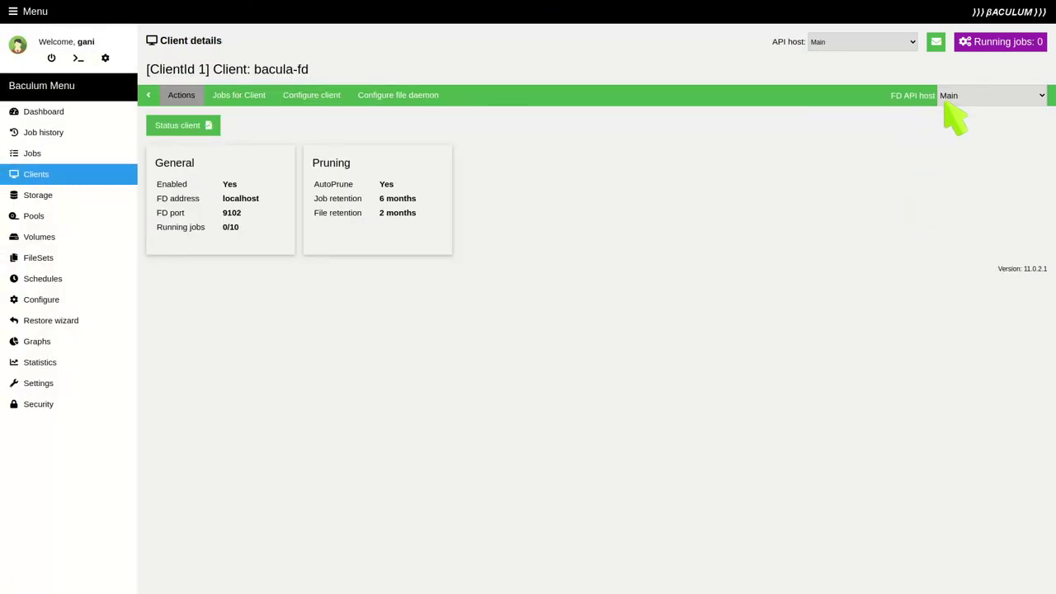
pyautogui.click(397, 92)
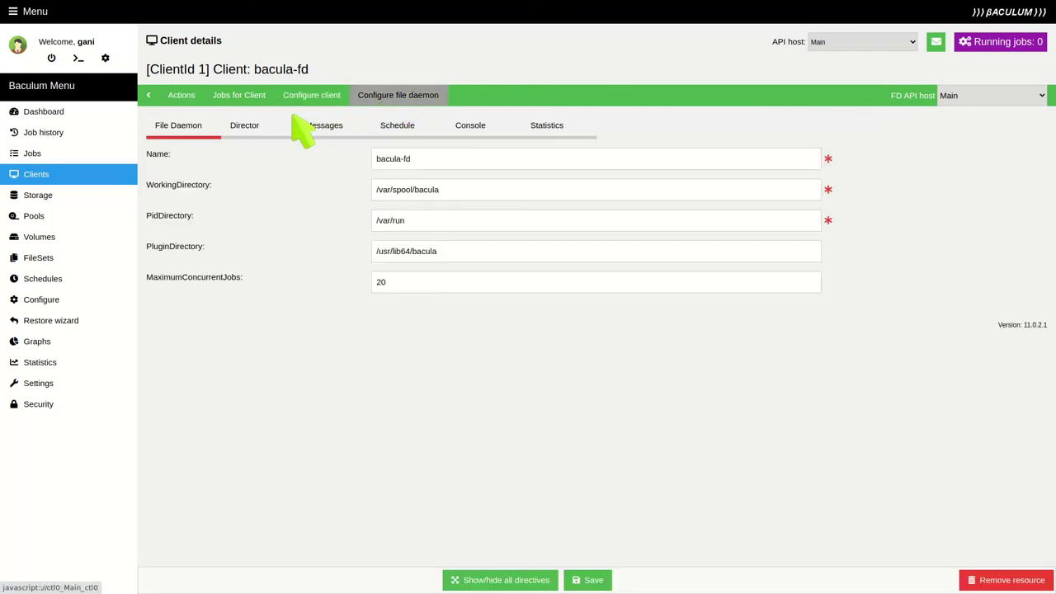
pyautogui.click(265, 125)
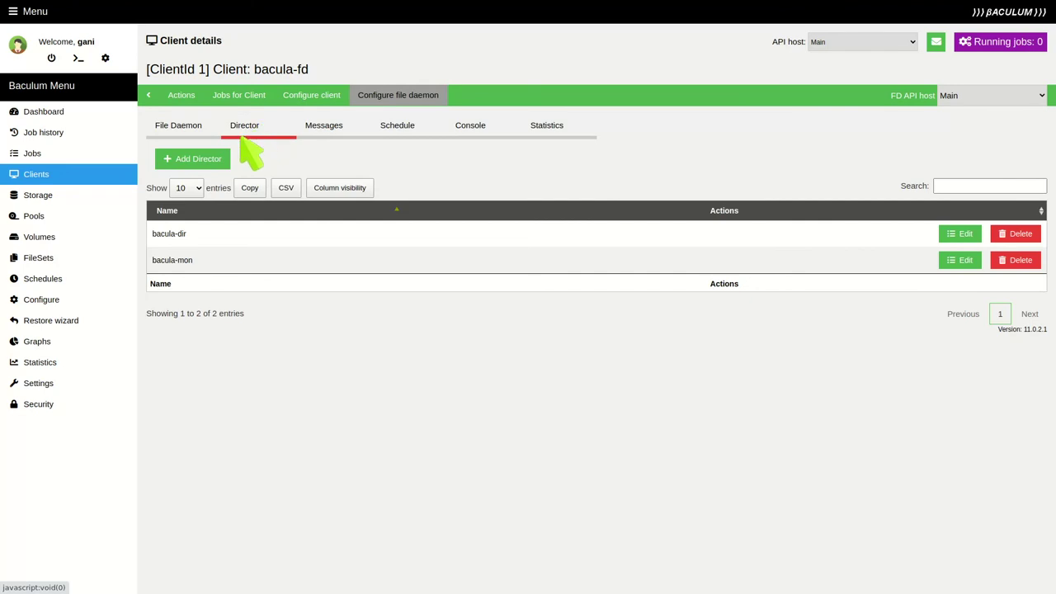
pyautogui.click(82, 195)
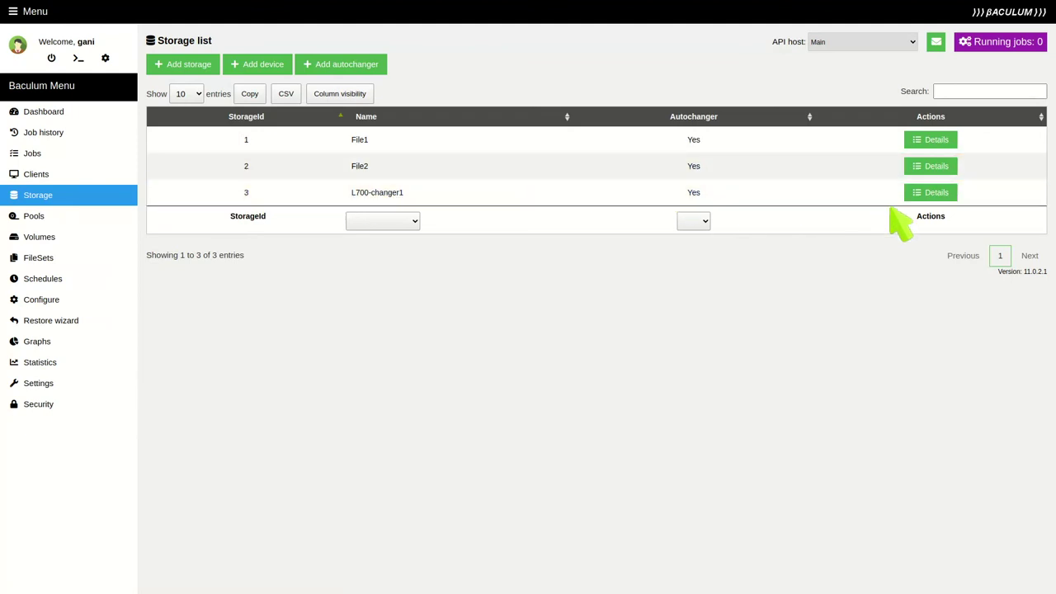
# Inspect L700-changer1's storage daemon configuration and return to the storage list
pyautogui.click(920, 193)
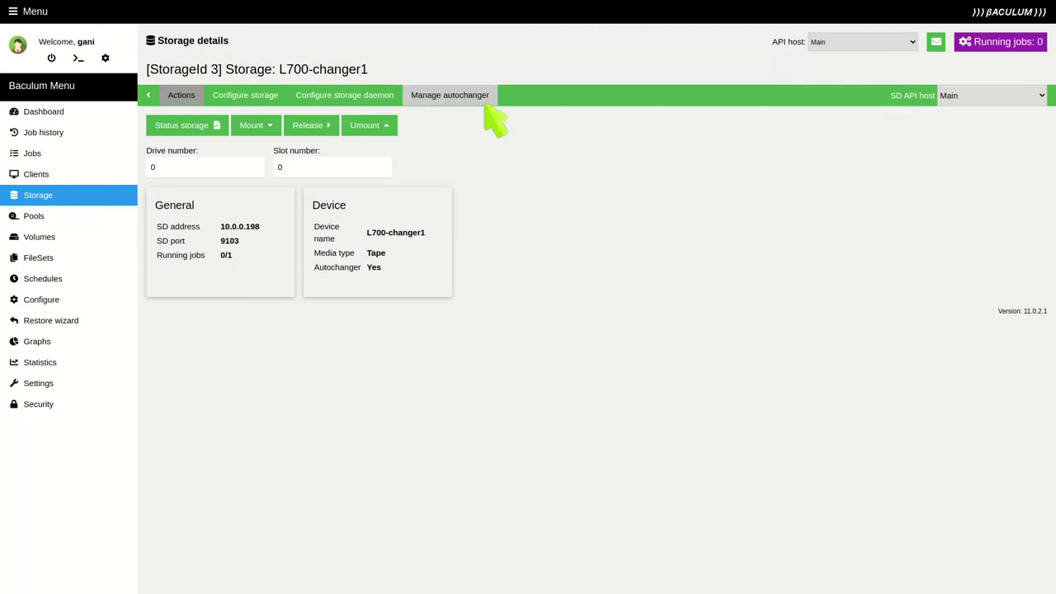
pyautogui.click(386, 107)
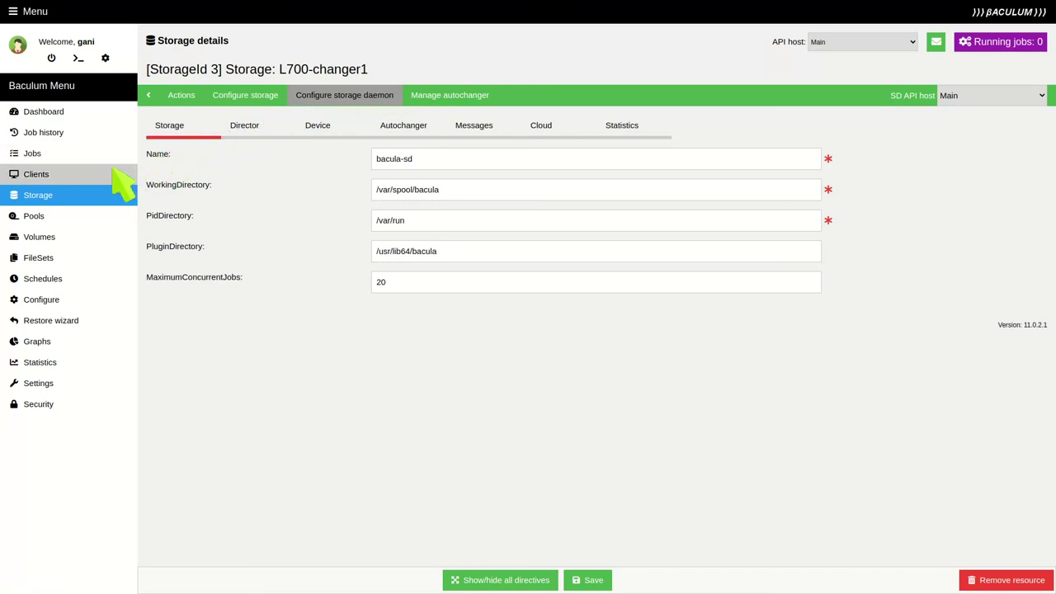
pyautogui.click(80, 193)
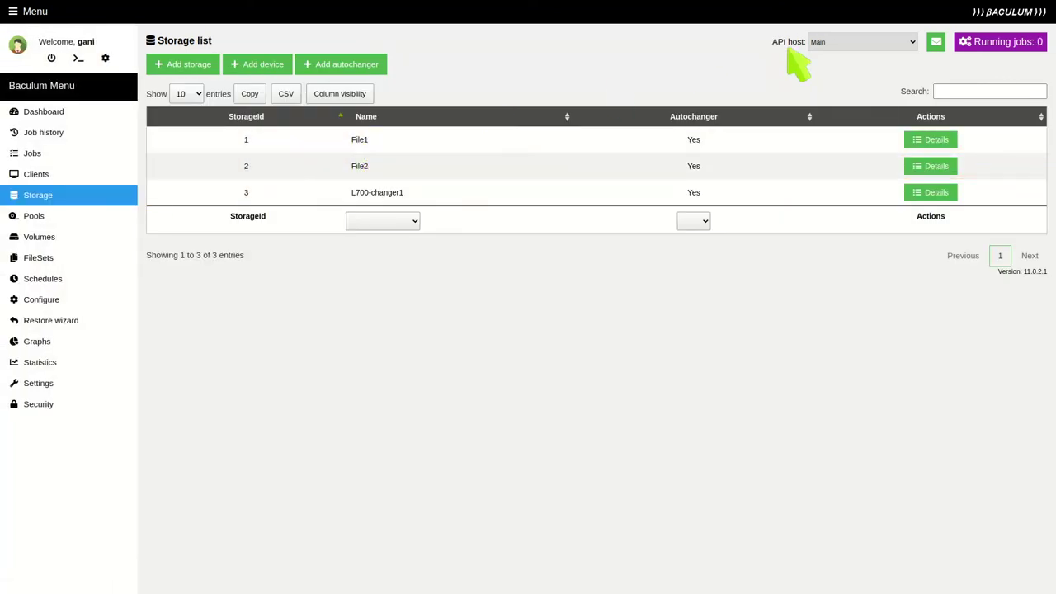
# Switch to My Host 198 and view SPECTRA-changer1's autochanger drives and slots, selecting QUANTUM-drive7
pyautogui.click(843, 41)
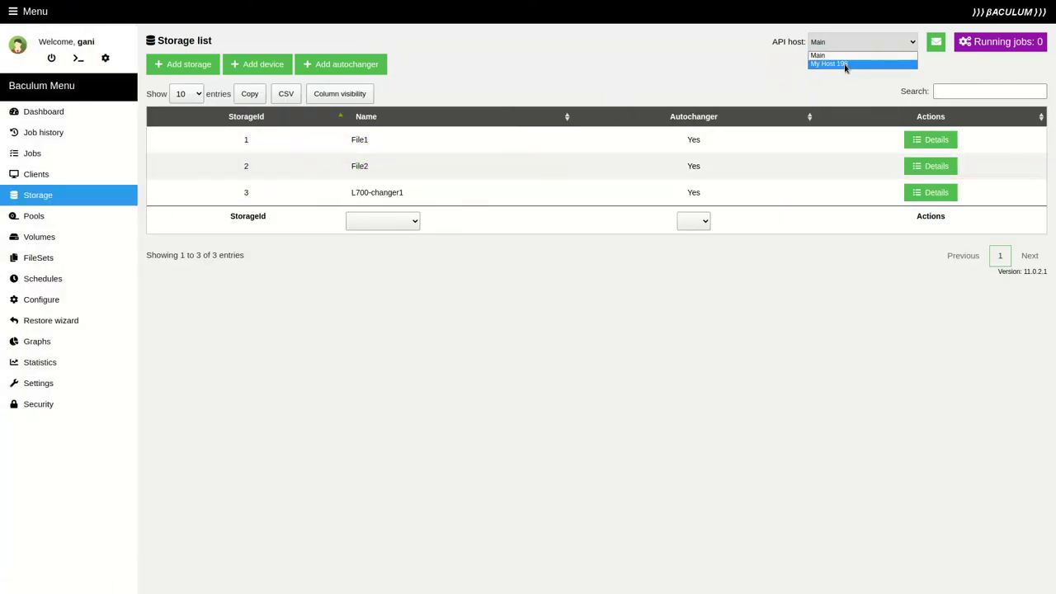
pyautogui.click(844, 64)
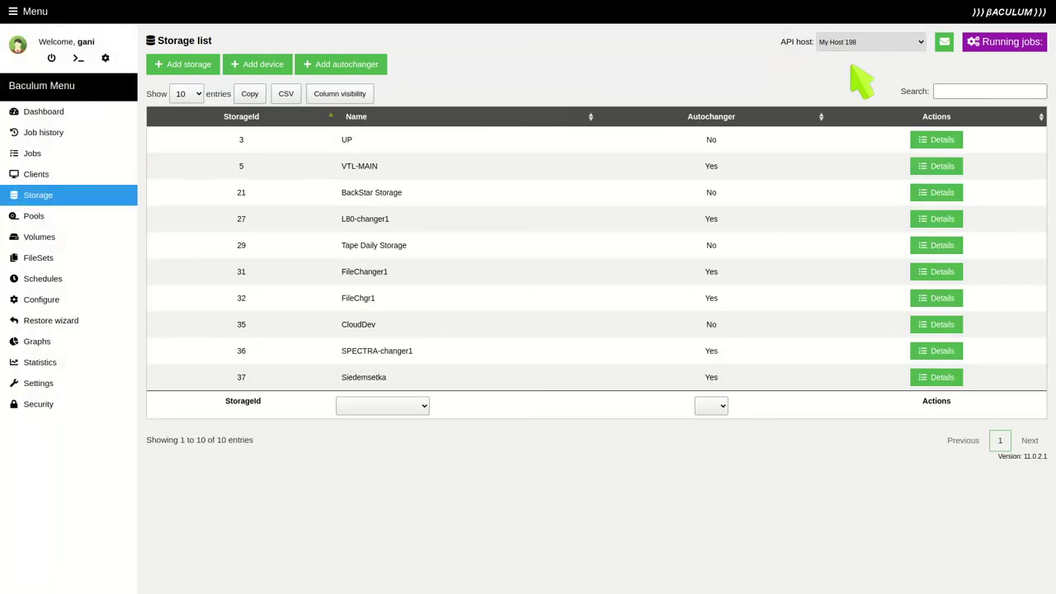
pyautogui.click(930, 351)
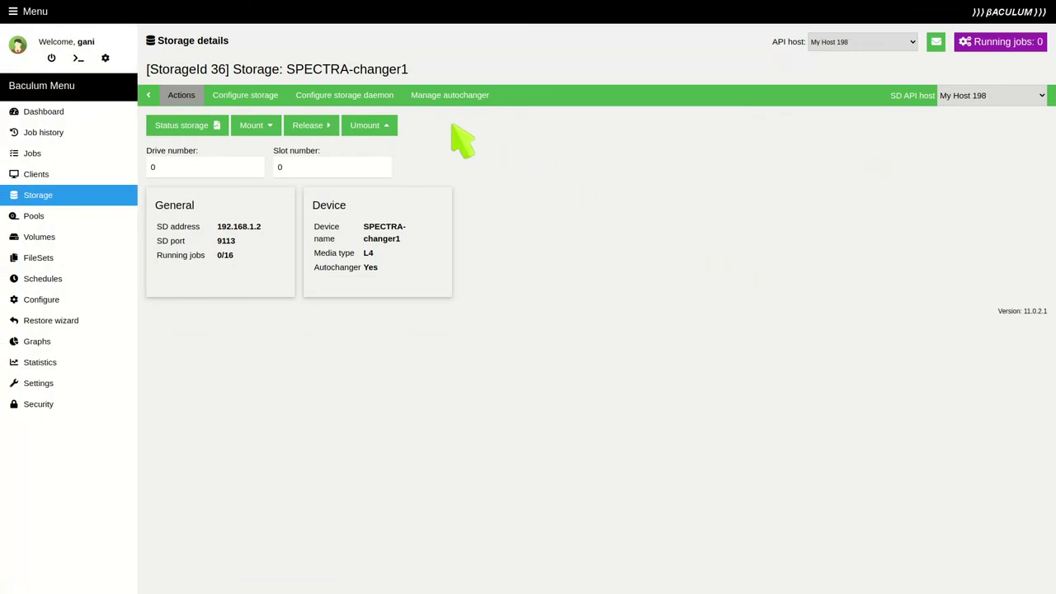
pyautogui.click(438, 101)
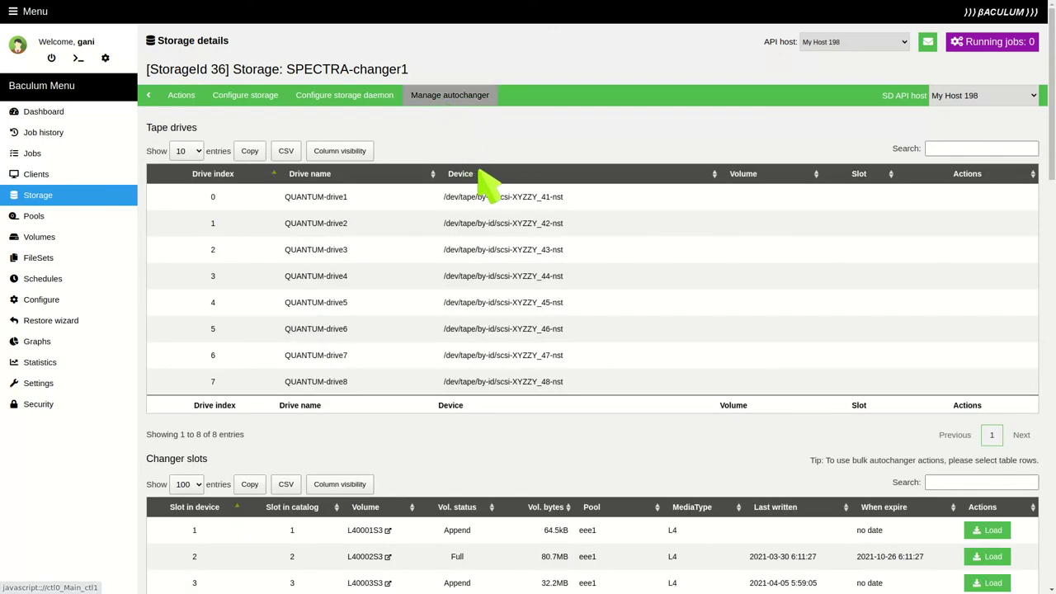
pyautogui.scroll(-3, 482, 177)
pyautogui.click(495, 183)
pyautogui.scroll(1, 495, 185)
pyautogui.scroll(2, 495, 186)
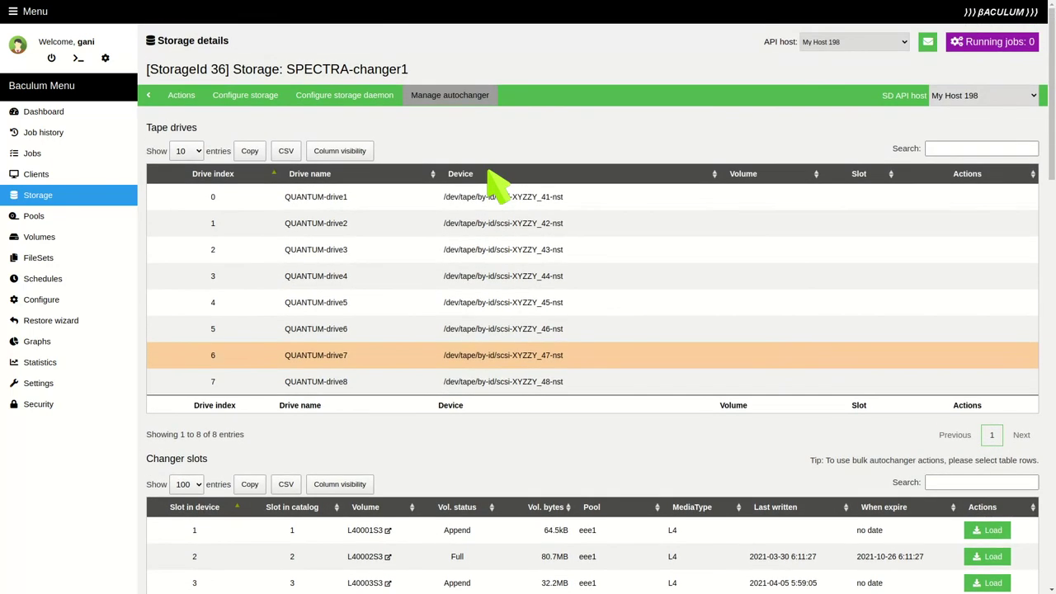